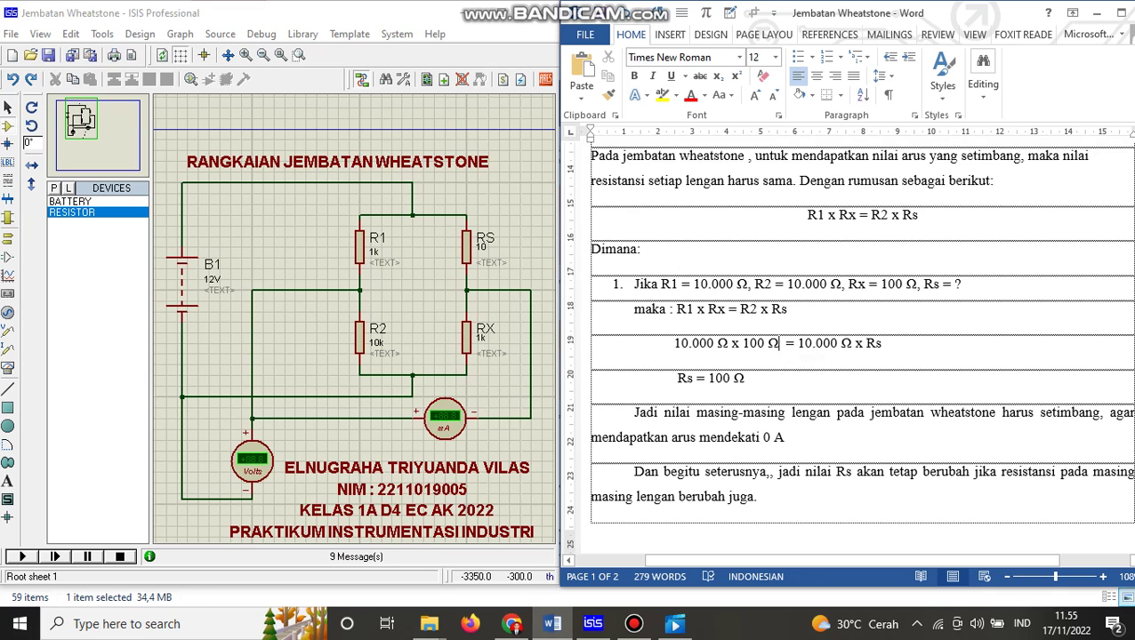
Set the value of resistor R1 to 10k in the ISIS bridge schematic to match the experiment table's first block.
scroll(854, 347, "down", 4)
scroll(854, 346, "down", 5)
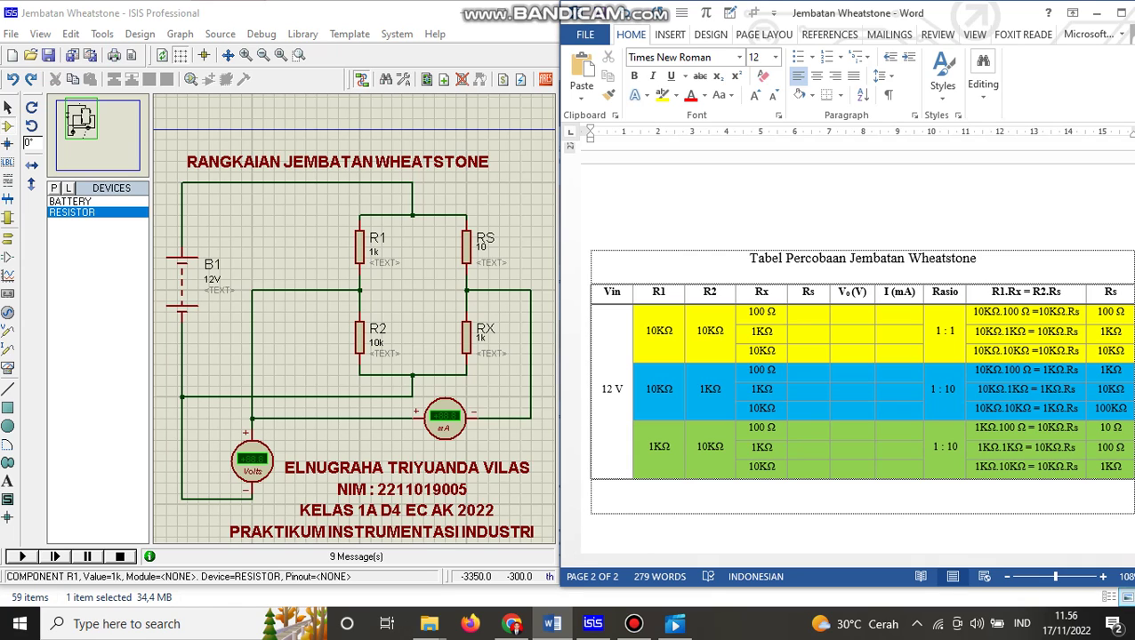
left_click(359, 248)
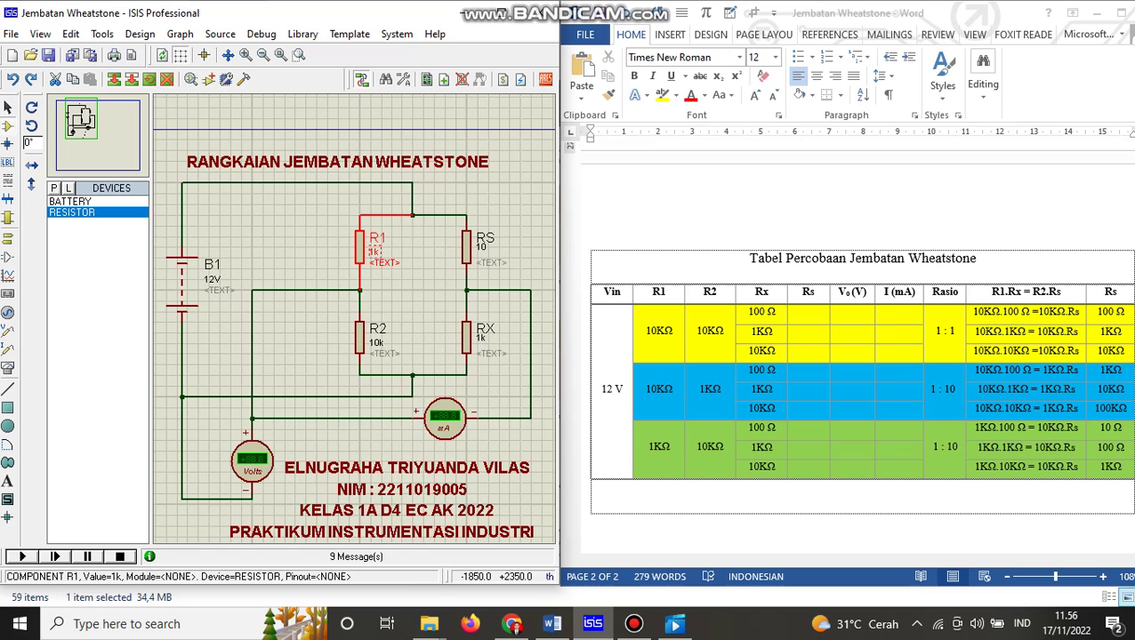
double_click(374, 252)
left_click(197, 167)
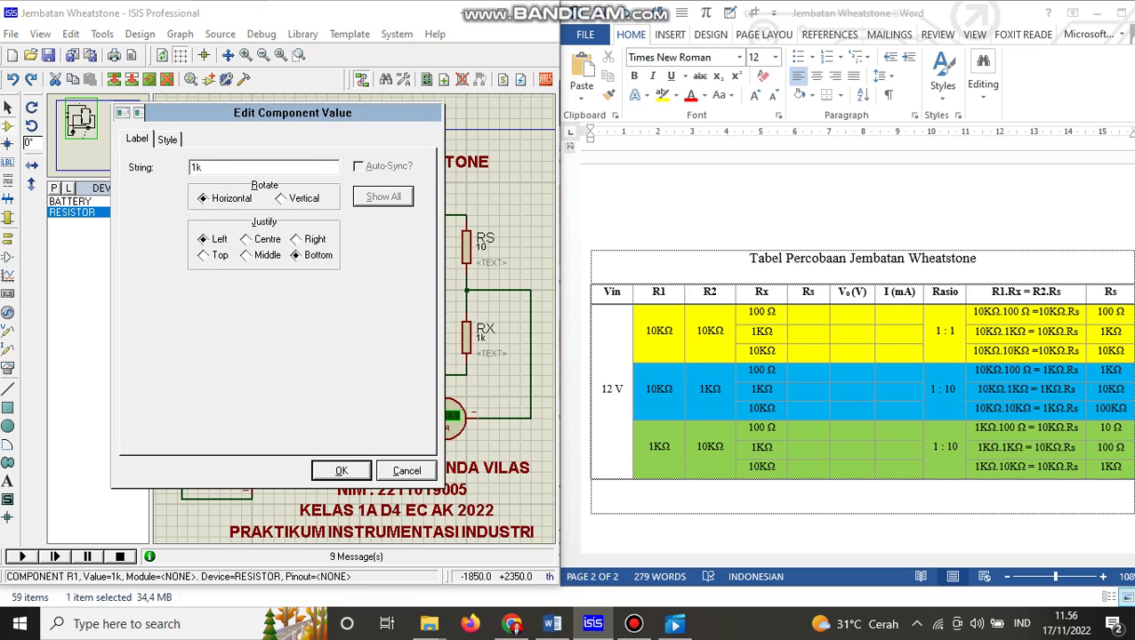
type("0")
key("Return")
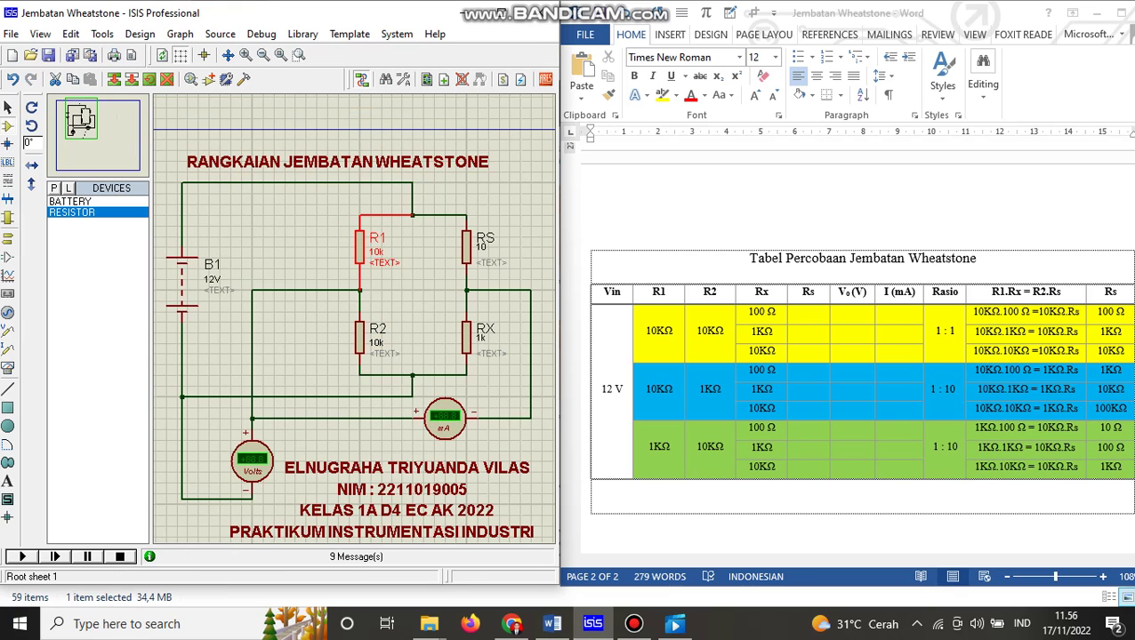
Set resistors RX and RS to 100 each and run the bridge simulation.
double_click(481, 338)
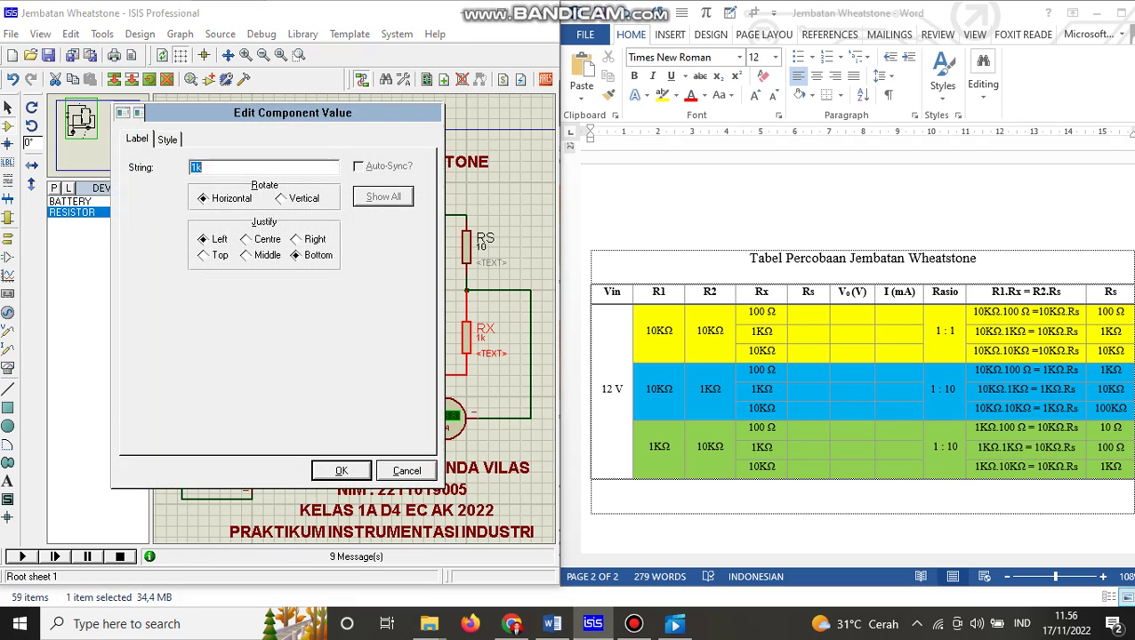
type("100")
key("Return")
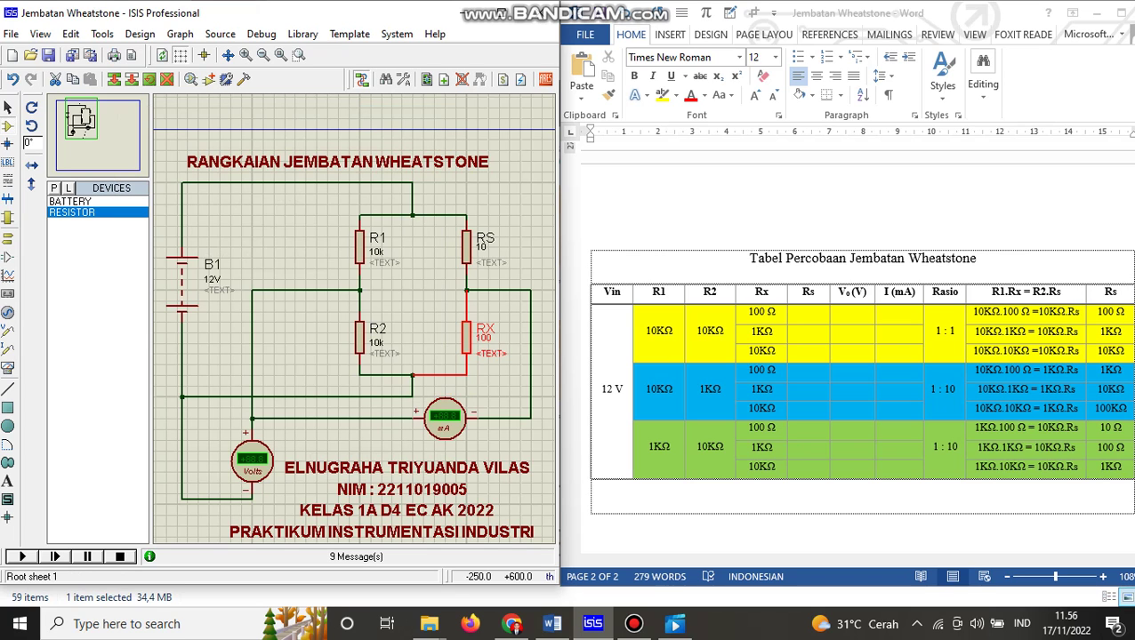
double_click(481, 247)
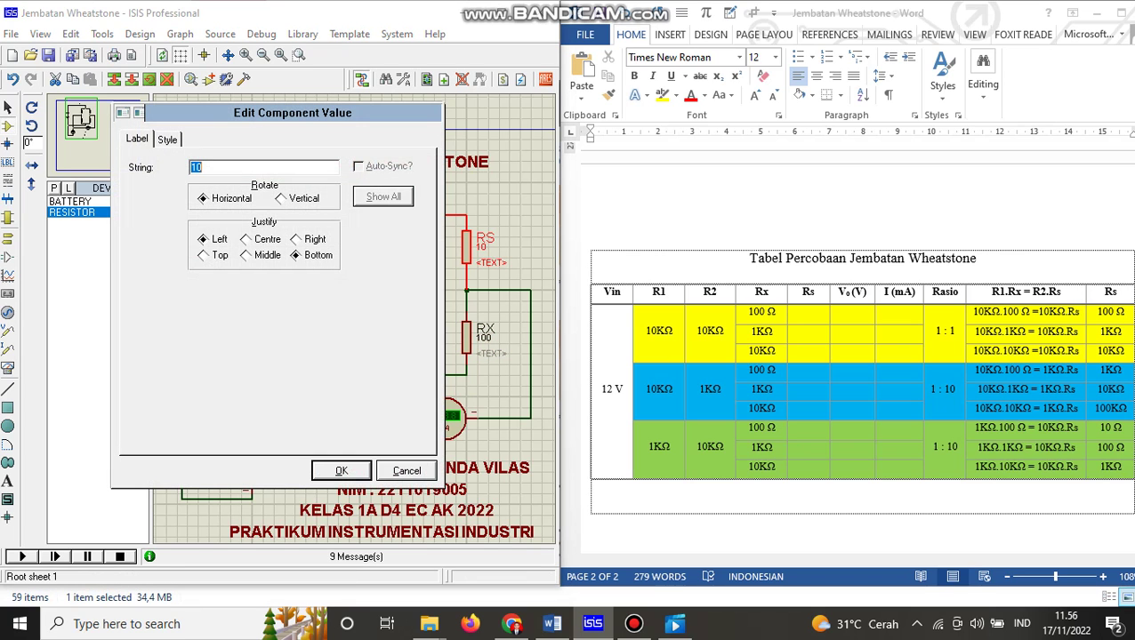
type("100")
key("Return")
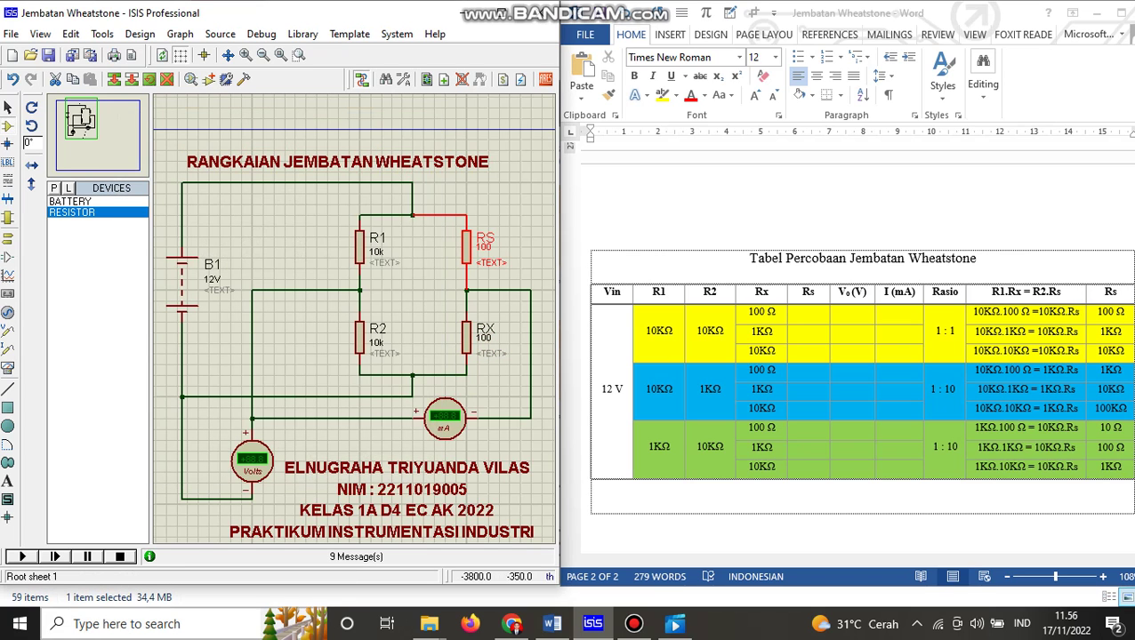
left_click(23, 556)
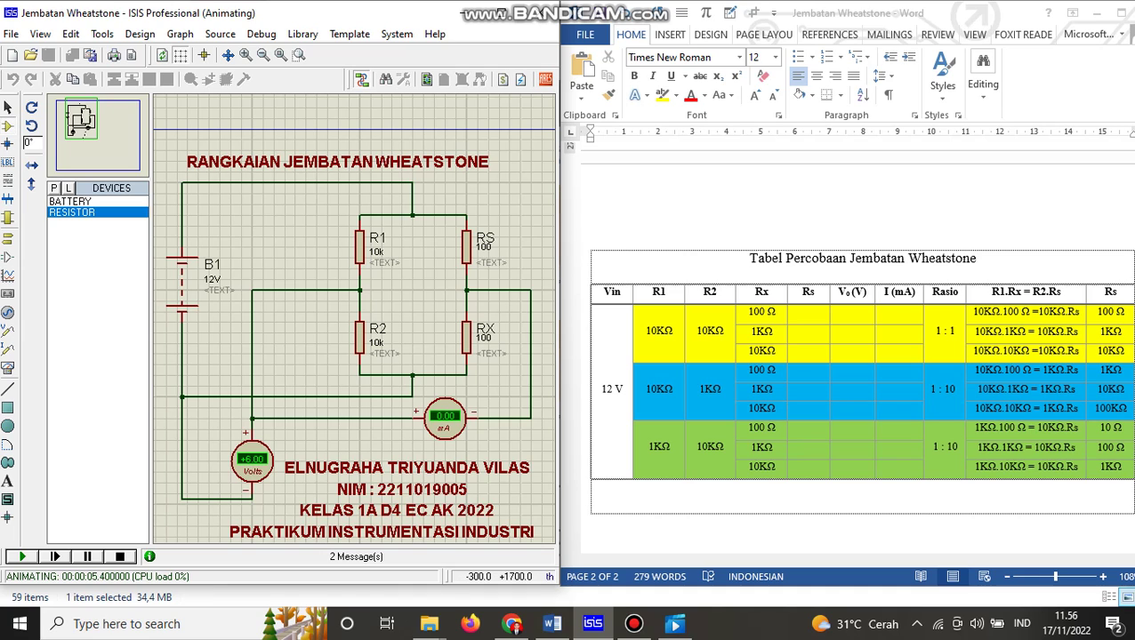
left_click(1119, 313)
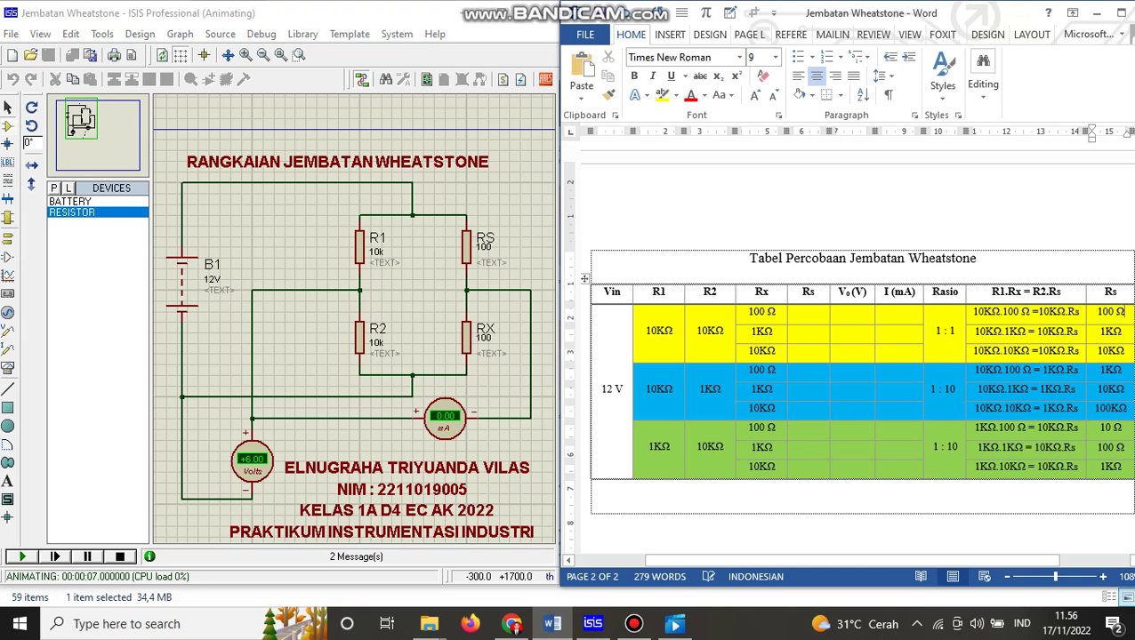
left_click(808, 313)
type("Ω")
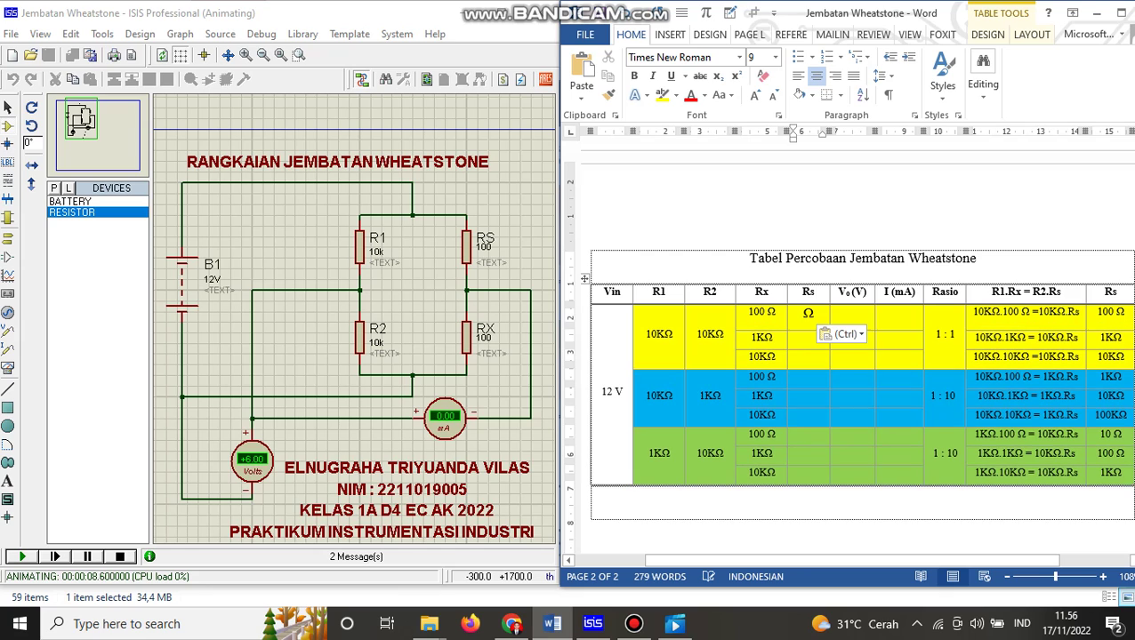
key("ctrl+z")
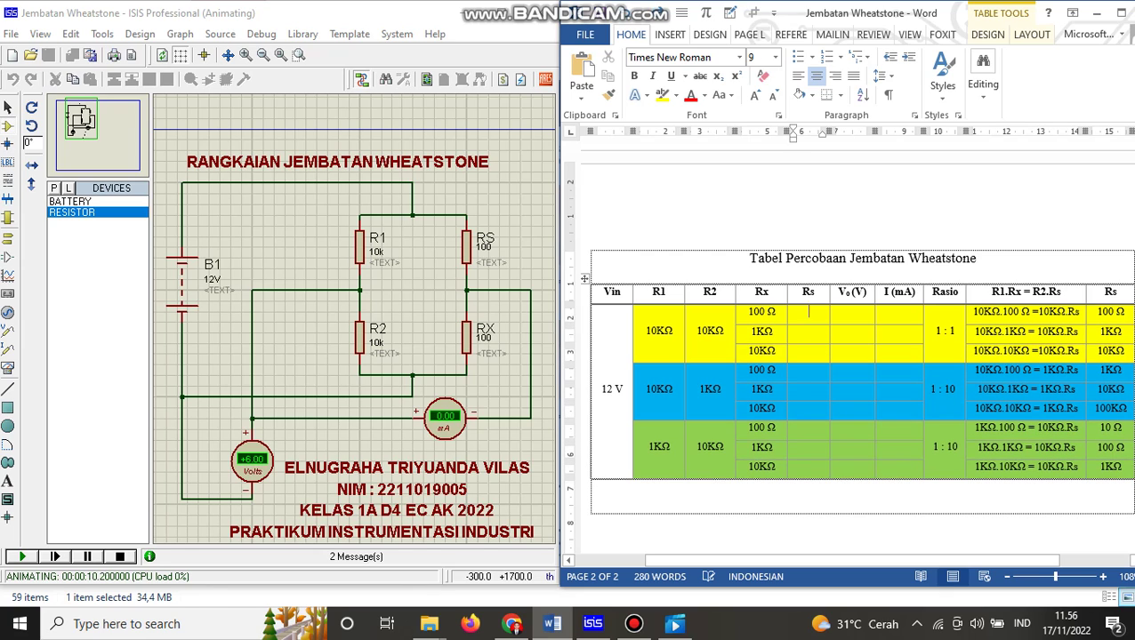
left_click(1098, 312)
left_click(808, 313)
type("Ω")
key("ctrl+z")
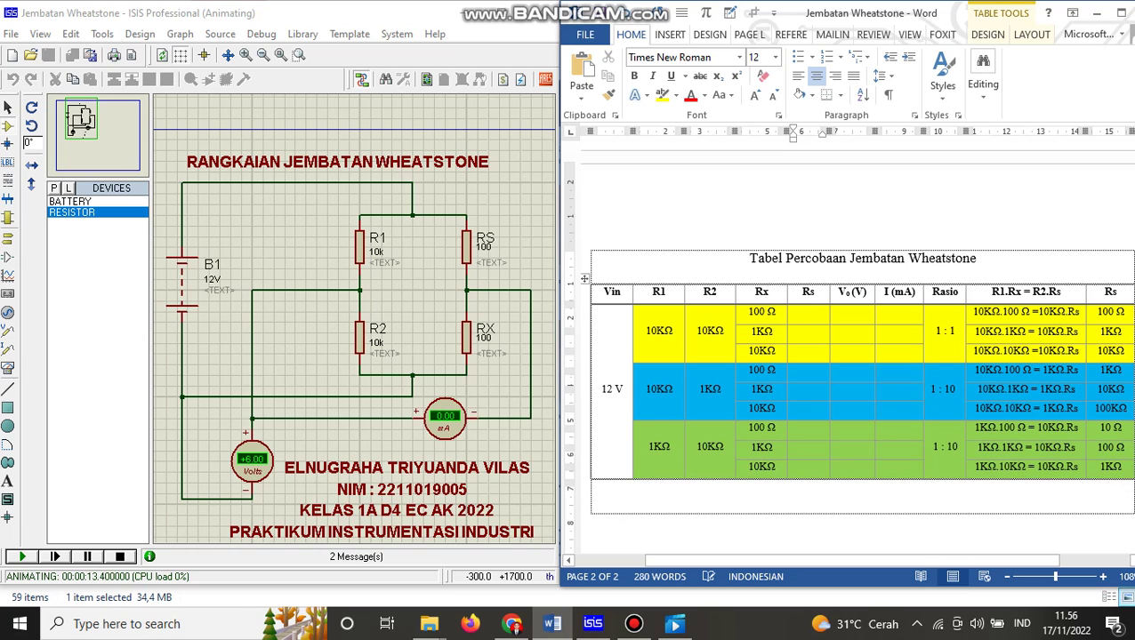
In the Word table's first yellow row, copy 100 Ω from the last column into Rs and enter V₀ 6,00 and I 0.
left_click_drag(1123, 313, 1096, 312)
key("ctrl+c")
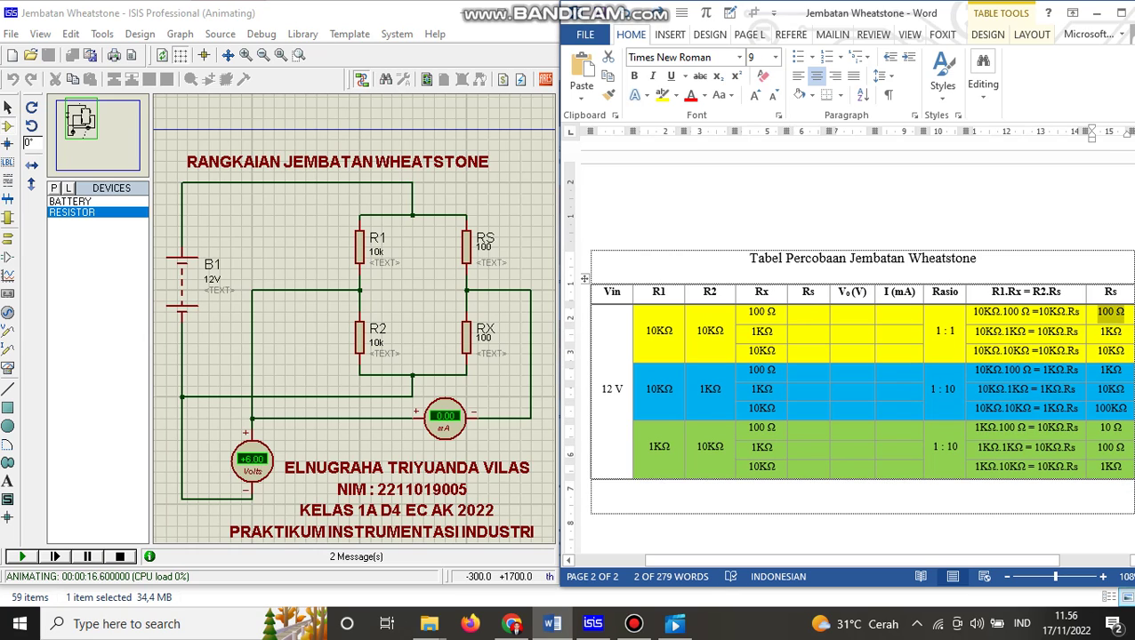
left_click(808, 313)
key("ctrl+v")
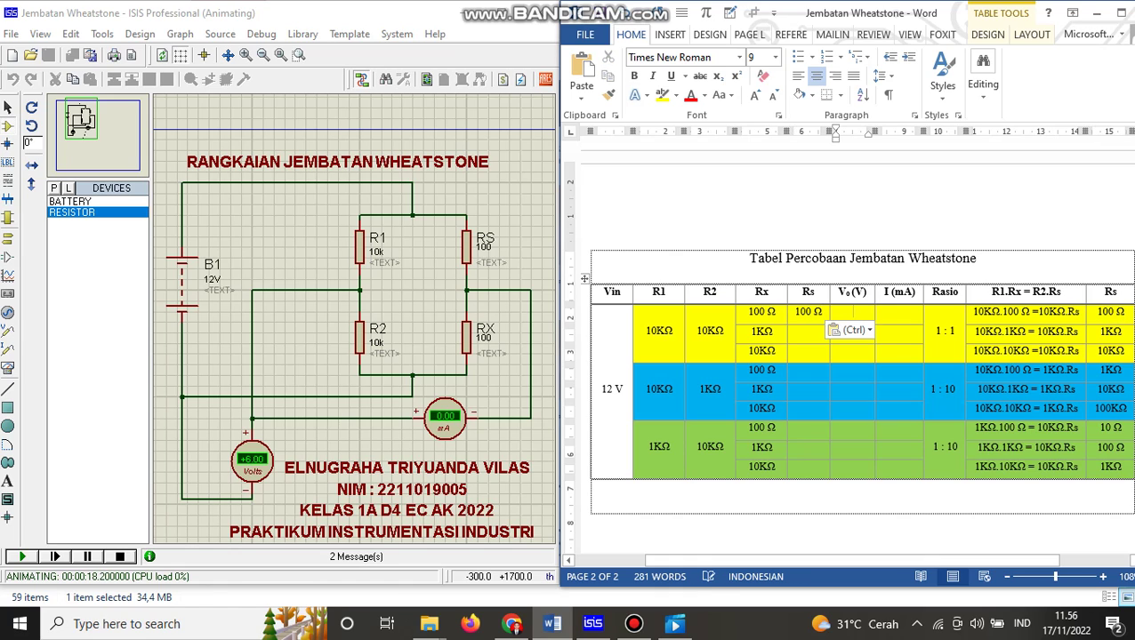
type("6,00")
key("Tab")
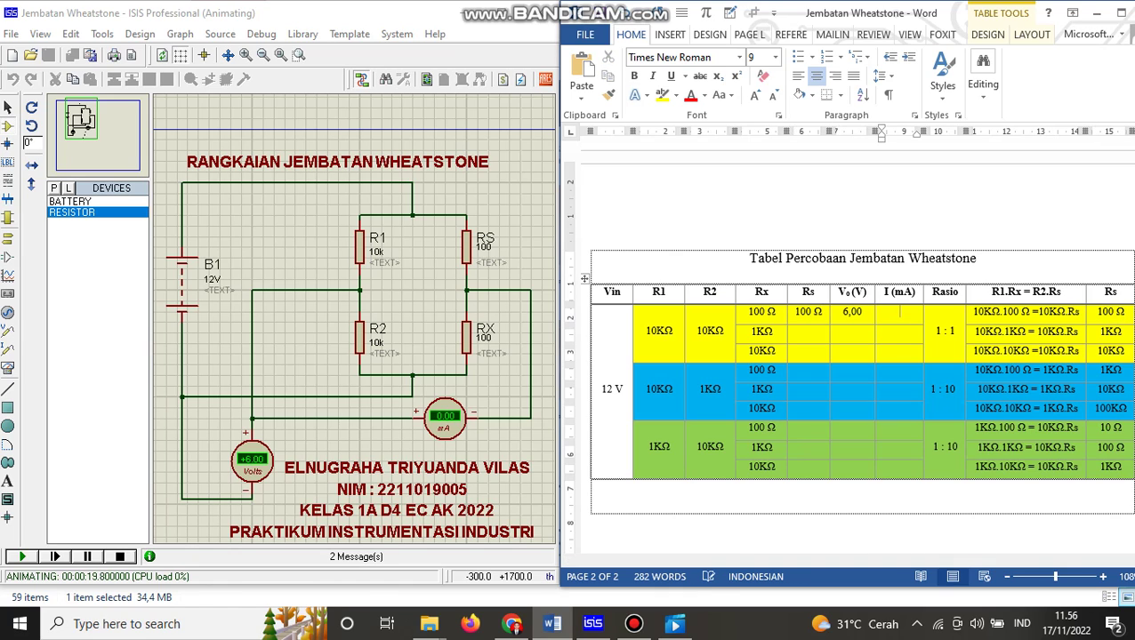
type("0")
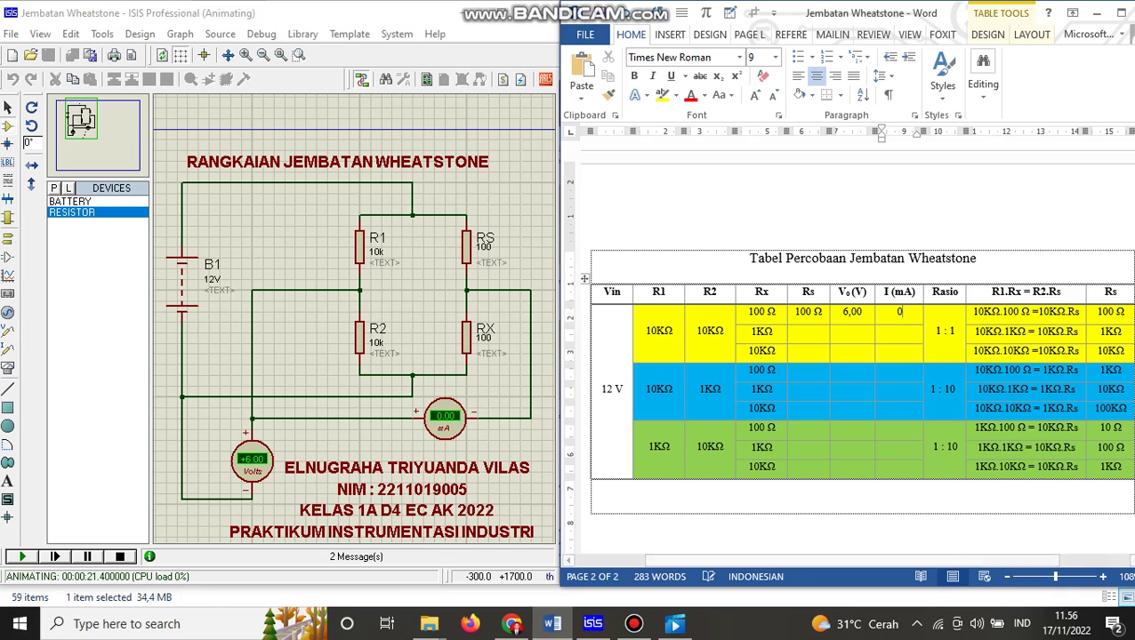
Set resistors RX and RS to 1k each in the ISIS schematic and rerun the simulation.
left_click(119, 556)
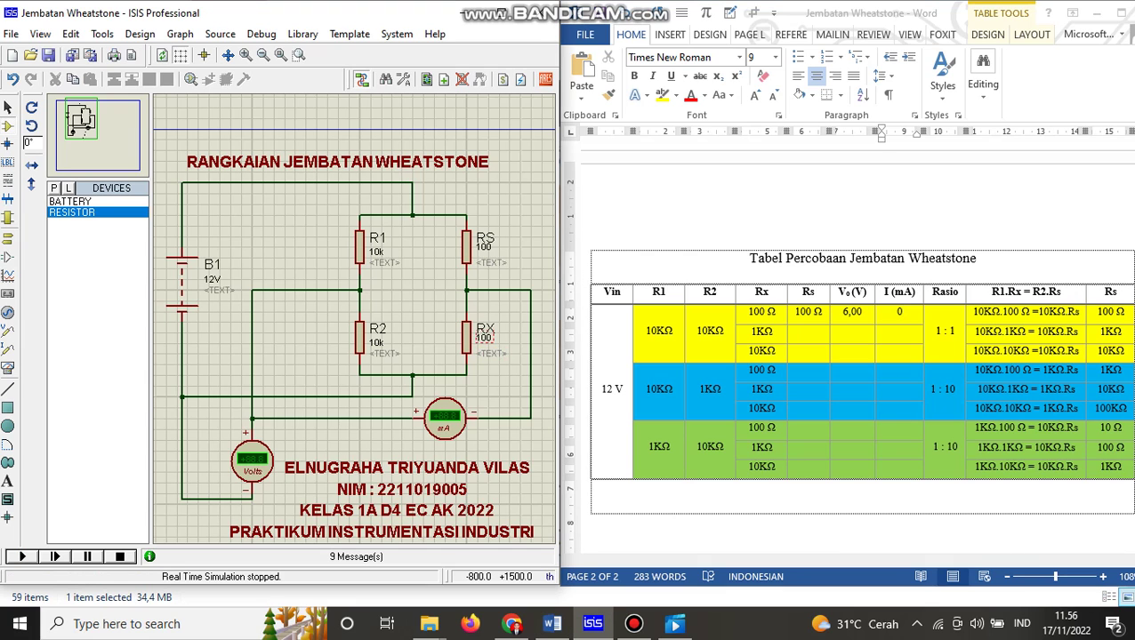
double_click(483, 337)
type("1k")
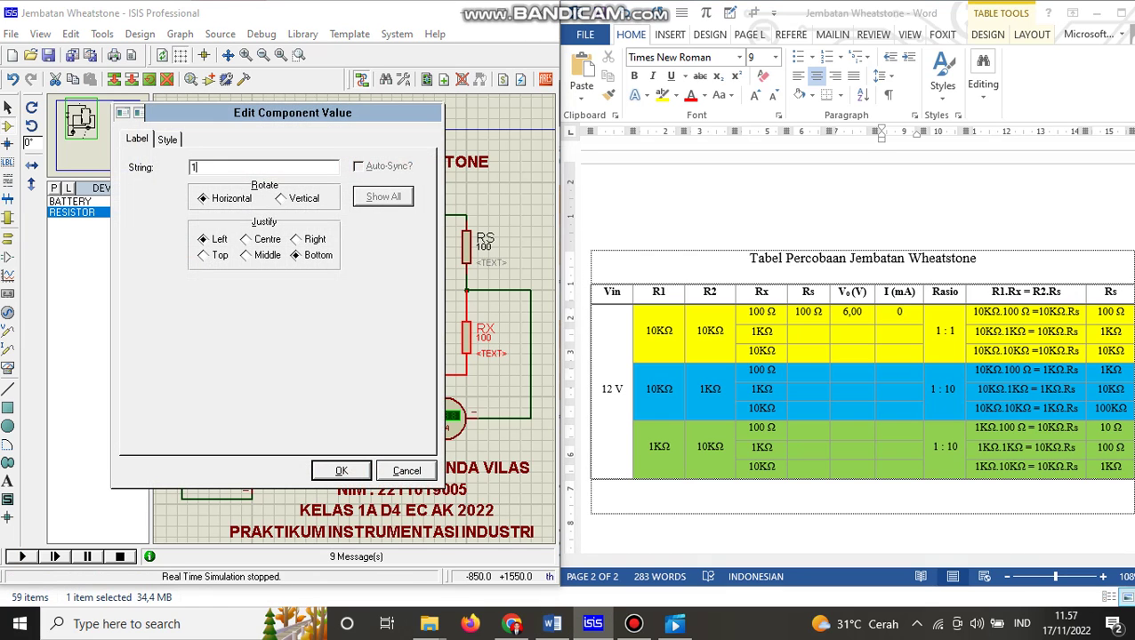
key("Return")
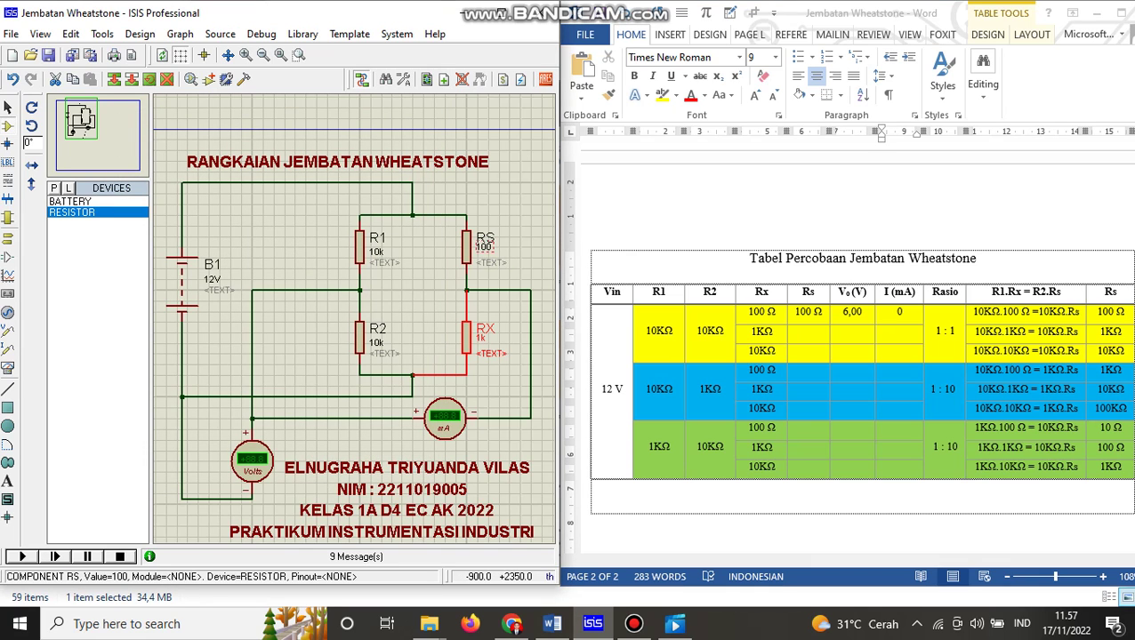
double_click(484, 246)
type("1k")
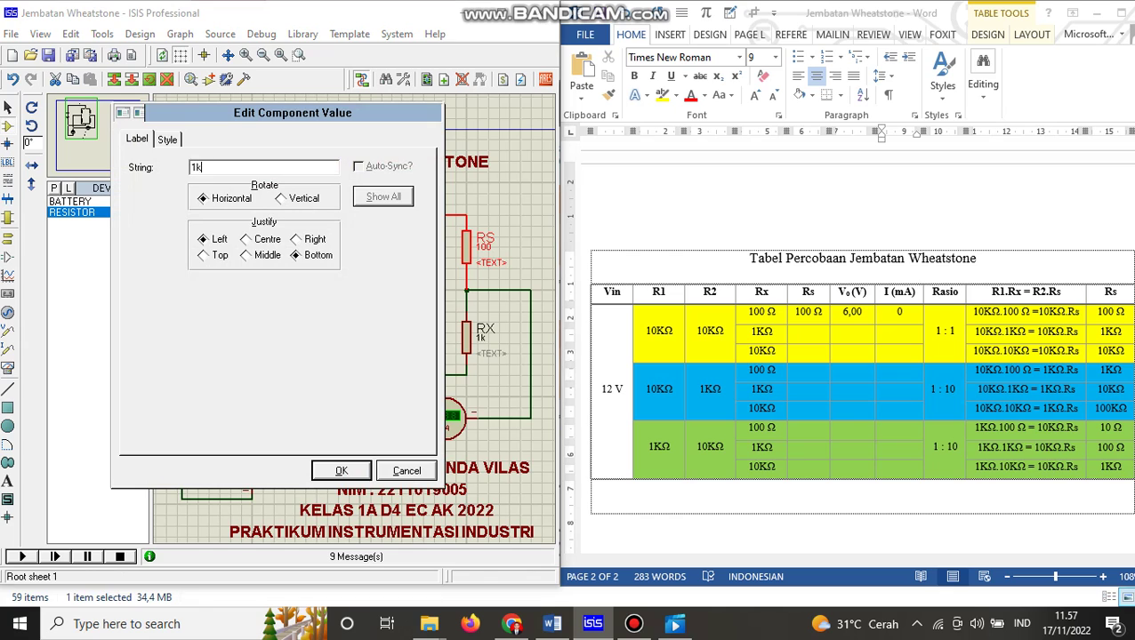
key("Return")
left_click(23, 557)
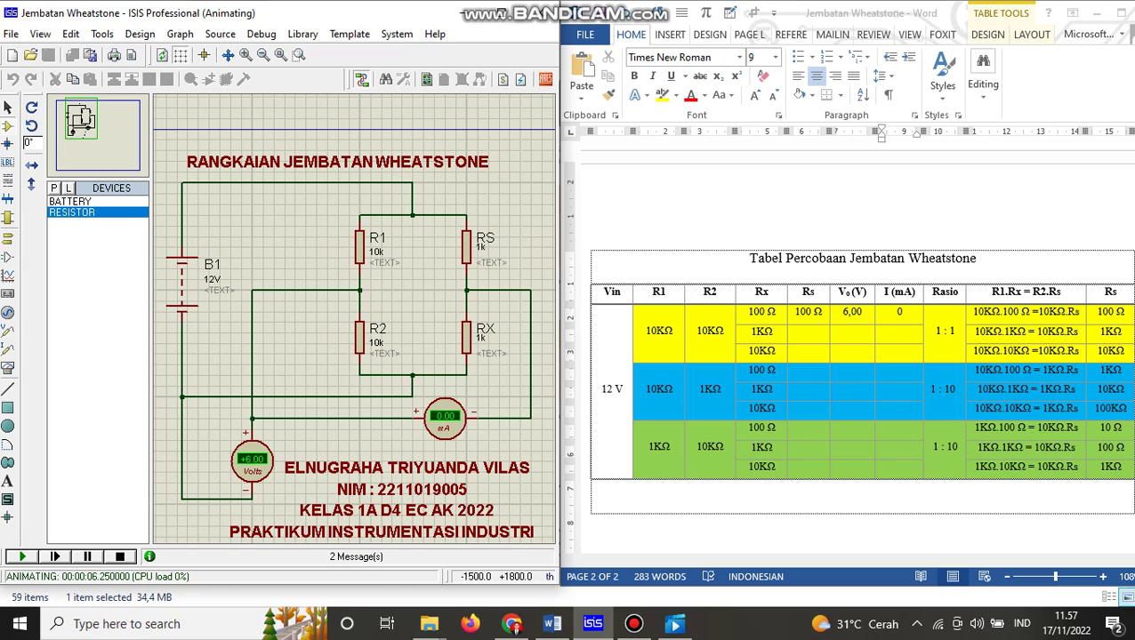
In the Word table's second yellow row, copy 1KΩ from the last column into Rs and enter V₀ 6,00 and I 0.
left_click(901, 312)
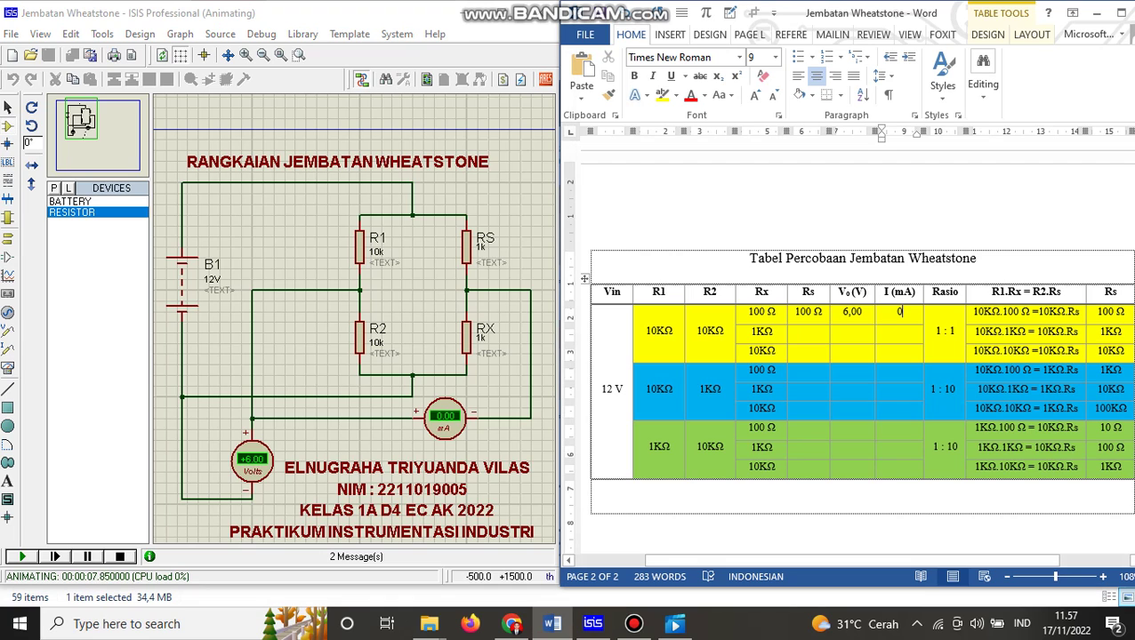
double_click(1110, 331)
key("ctrl+c")
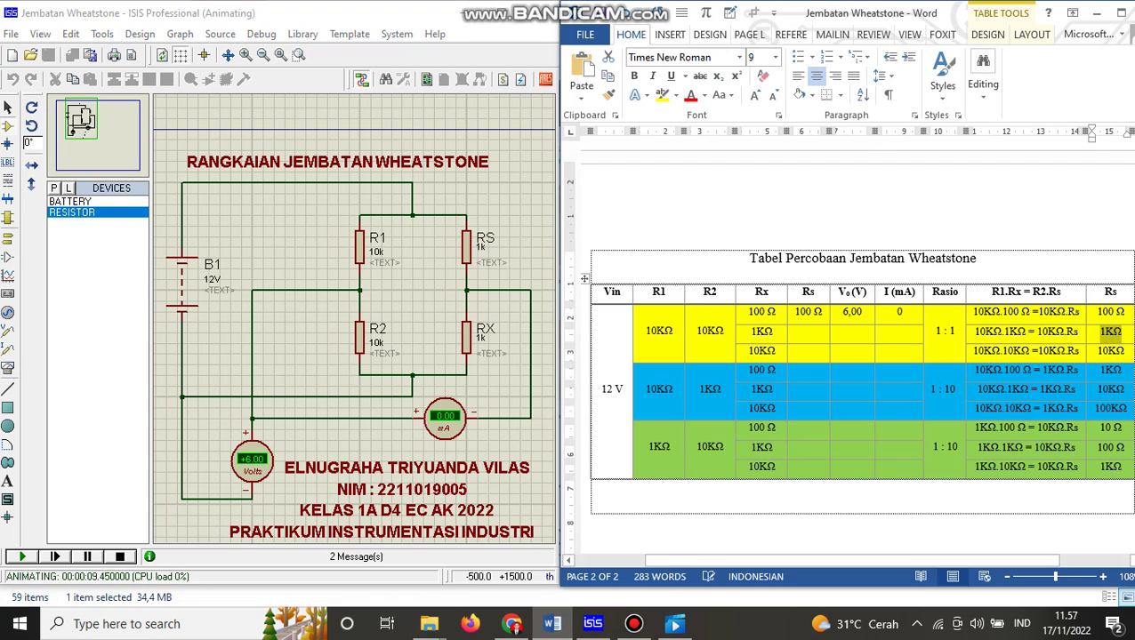
left_click(809, 332)
key("ctrl+v")
left_click(853, 332)
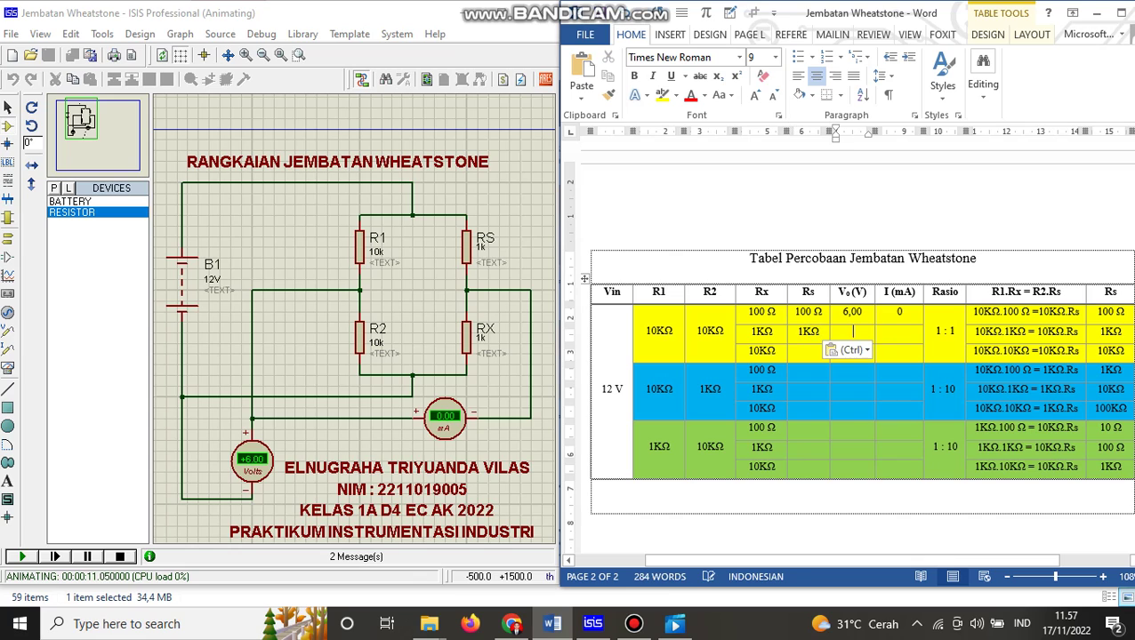
type("6,00")
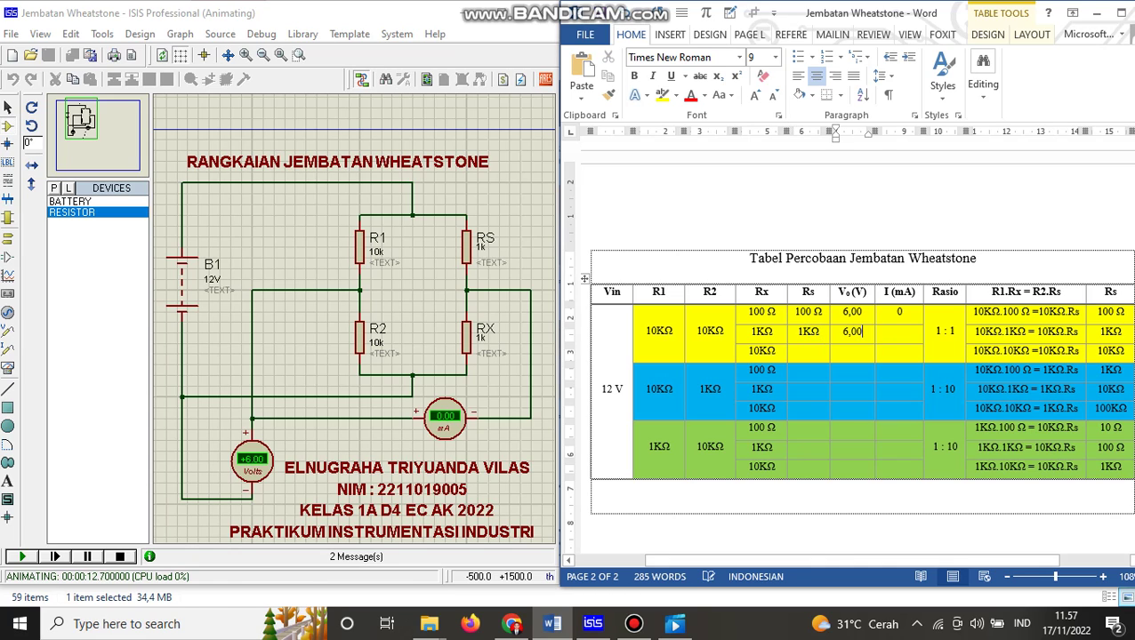
left_click(899, 331)
type("0")
Set resistors RX and RS to 10k each in the ISIS schematic and rerun the simulation.
left_click(119, 556)
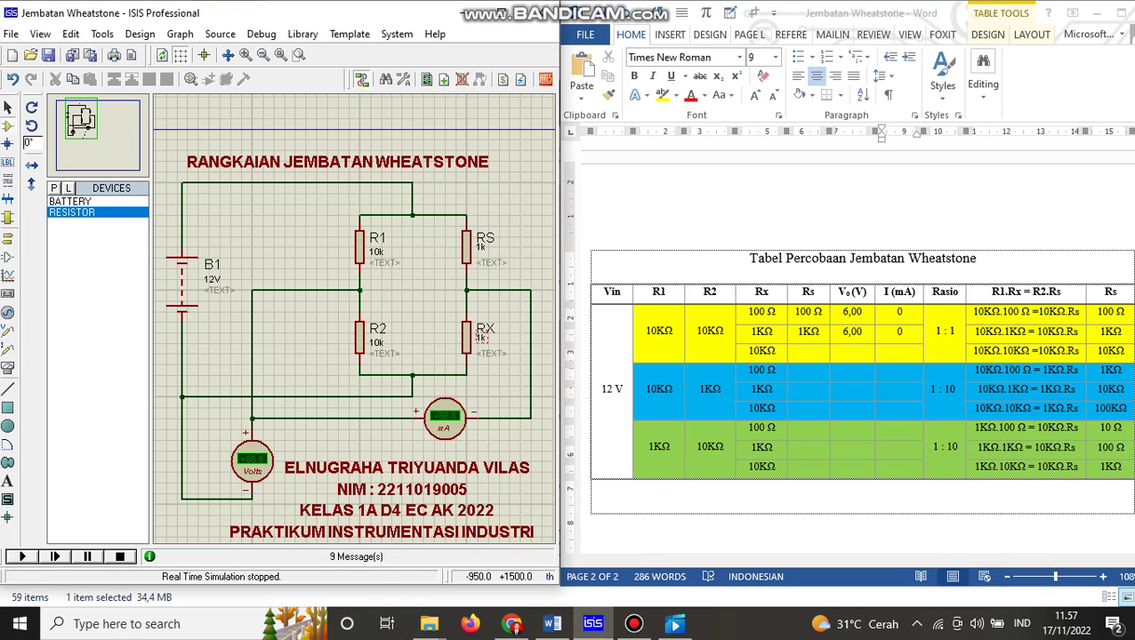
double_click(481, 338)
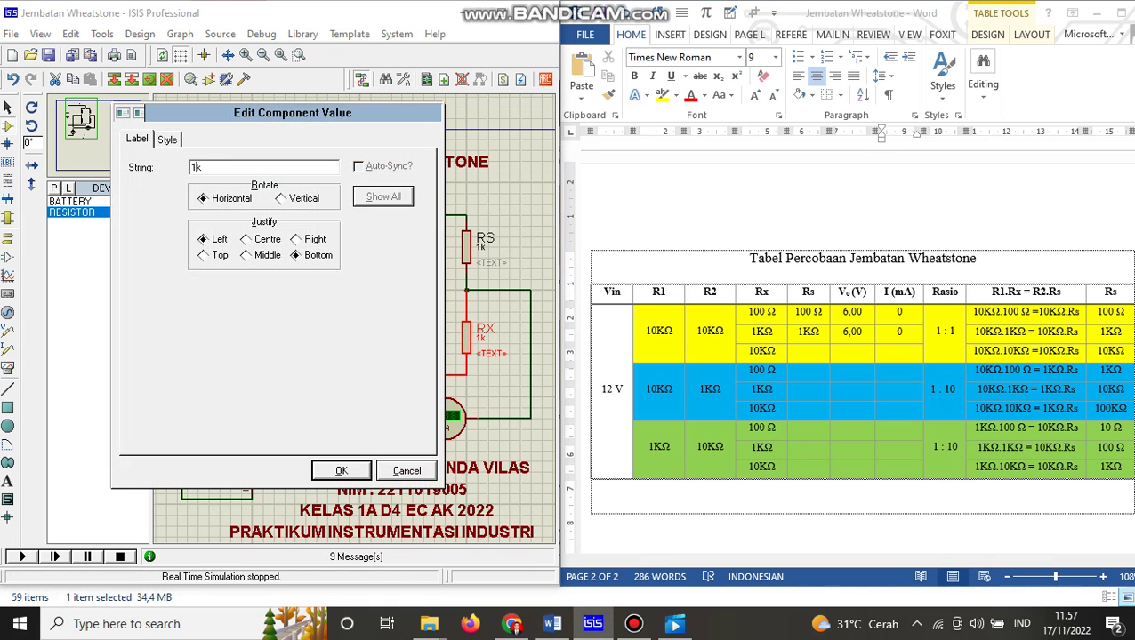
type("0")
key("Return")
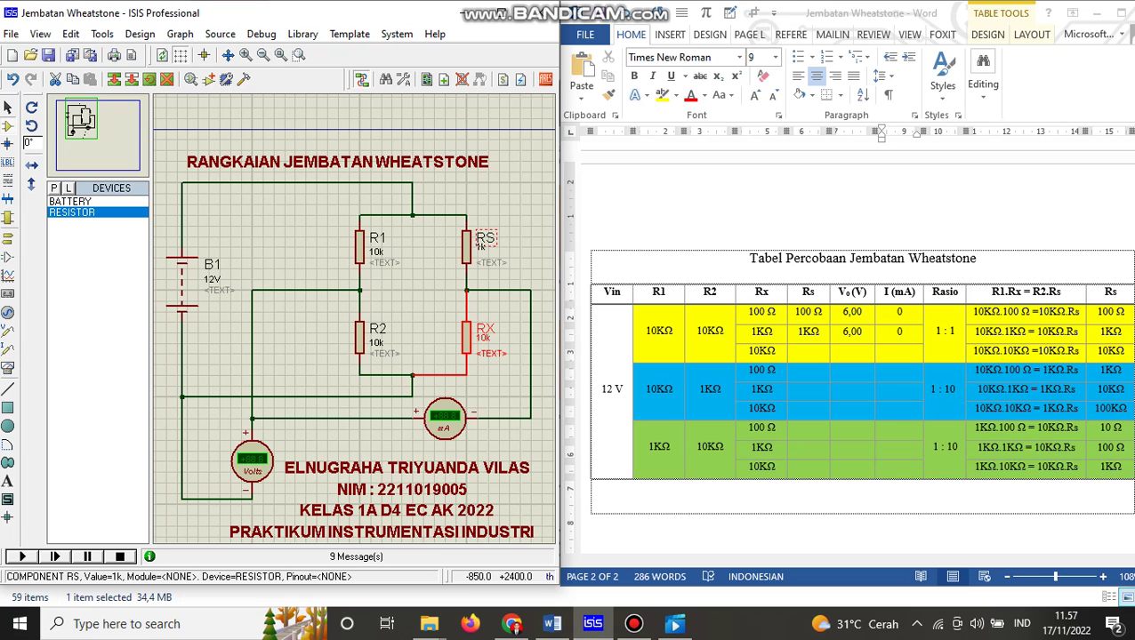
double_click(481, 247)
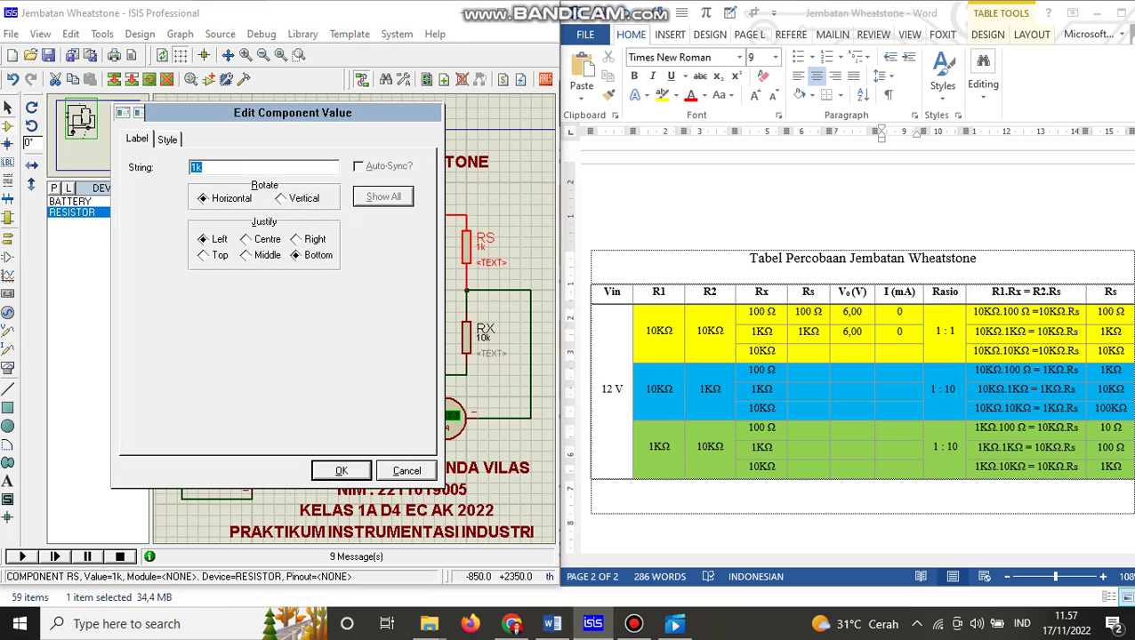
type("10k")
key("Return")
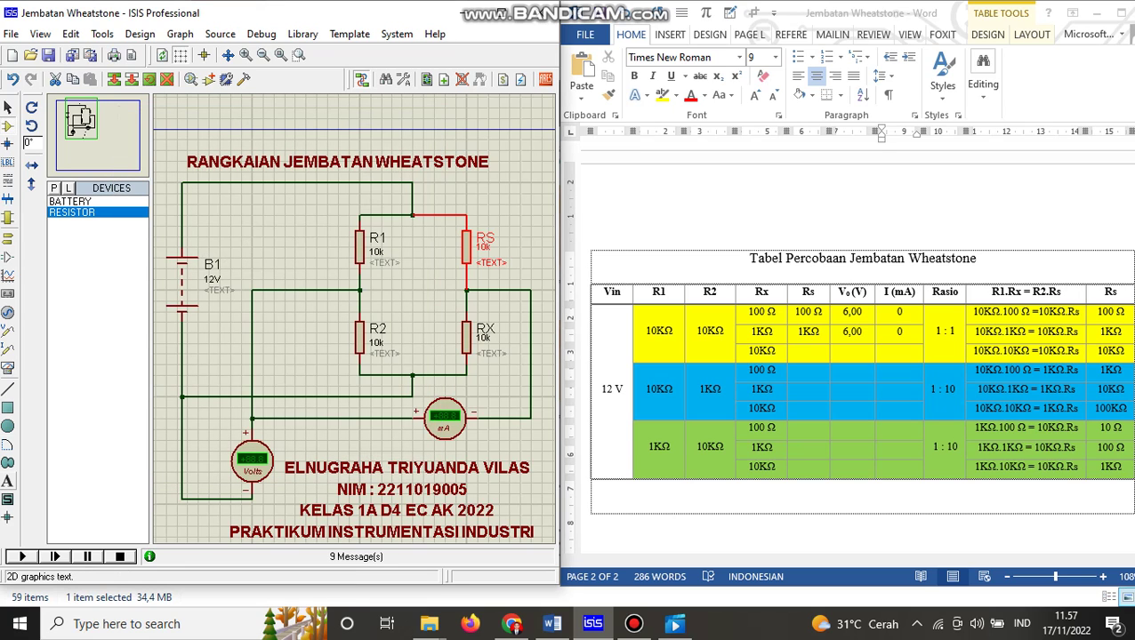
left_click(22, 556)
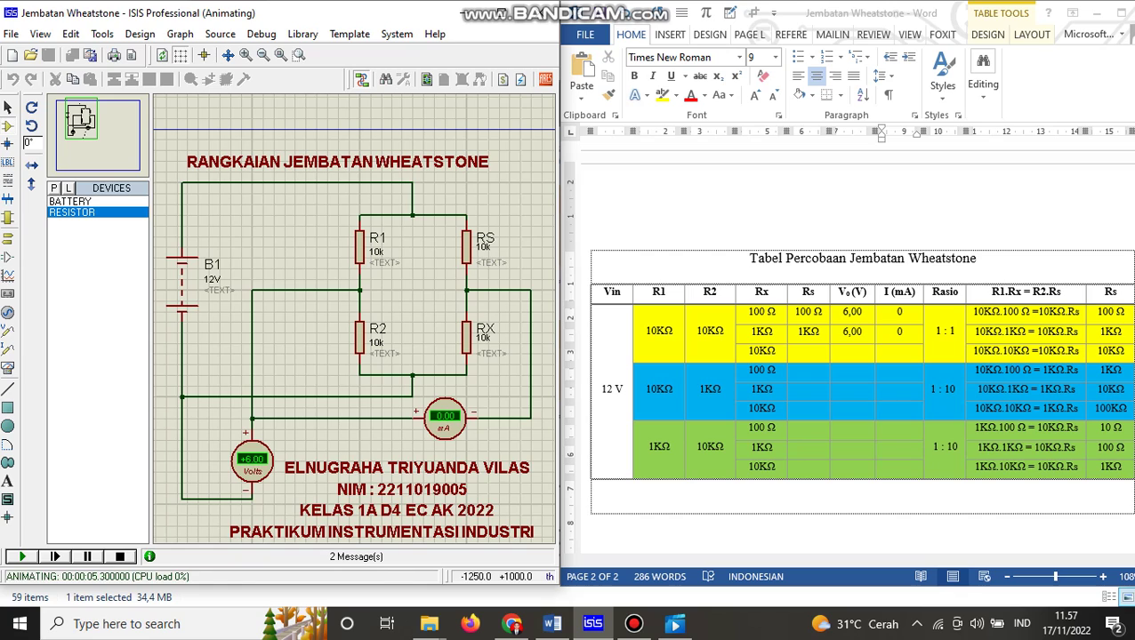
In the Word table's third yellow row, copy 10KΩ from the last column into Rs and enter V₀ 6,00 and I 0.
left_click(902, 332)
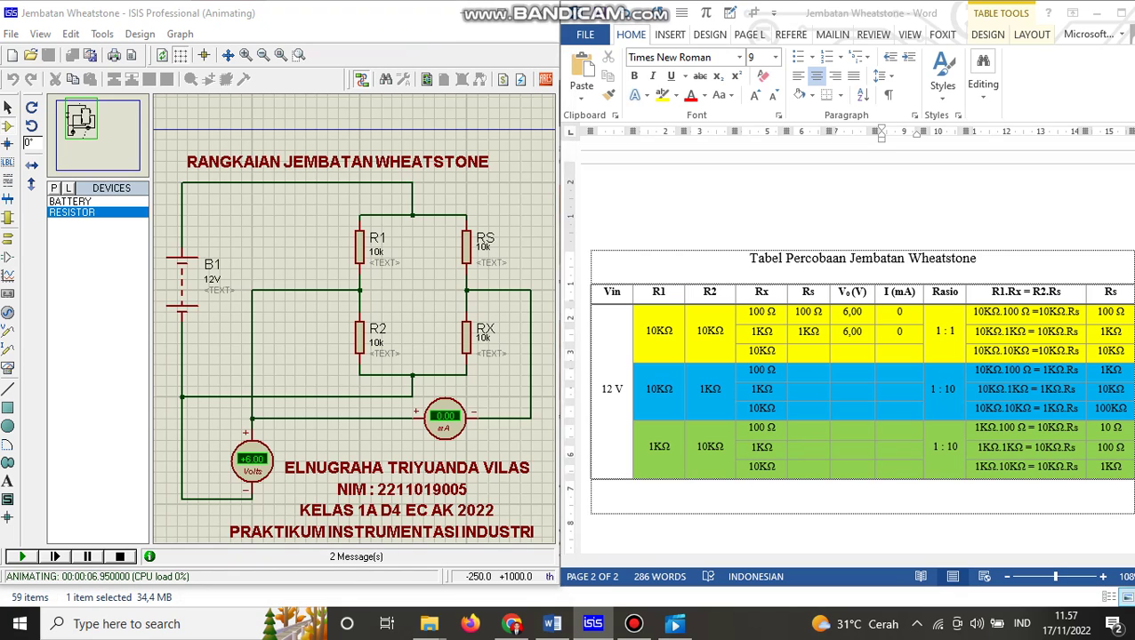
left_click_drag(1096, 351, 1122, 351)
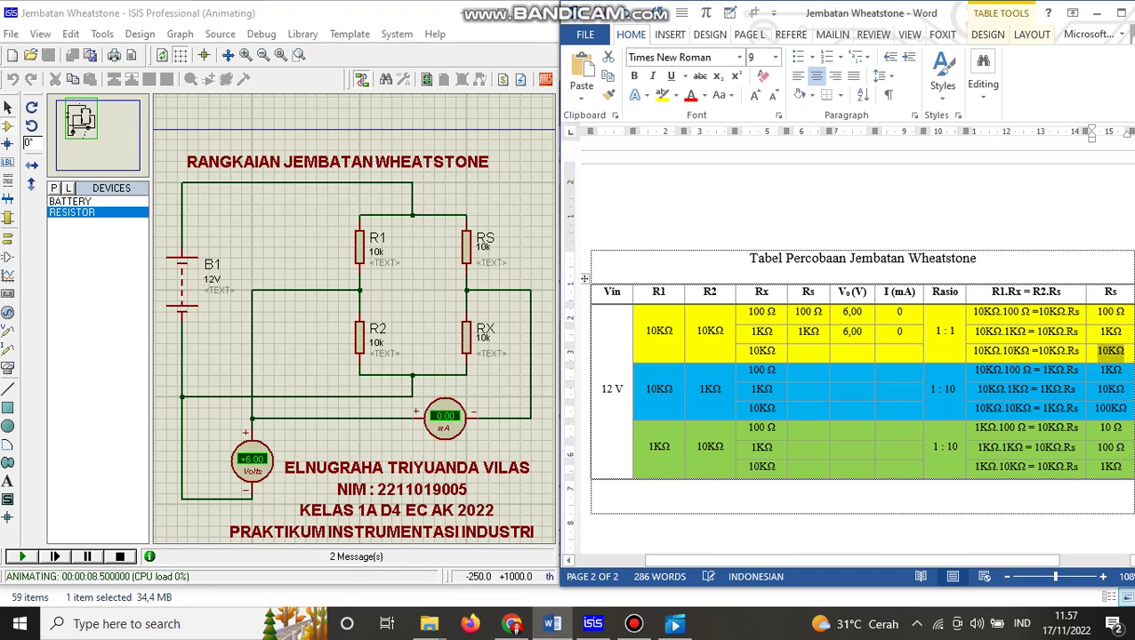
key("ctrl+c")
left_click(807, 351)
key("ctrl+v")
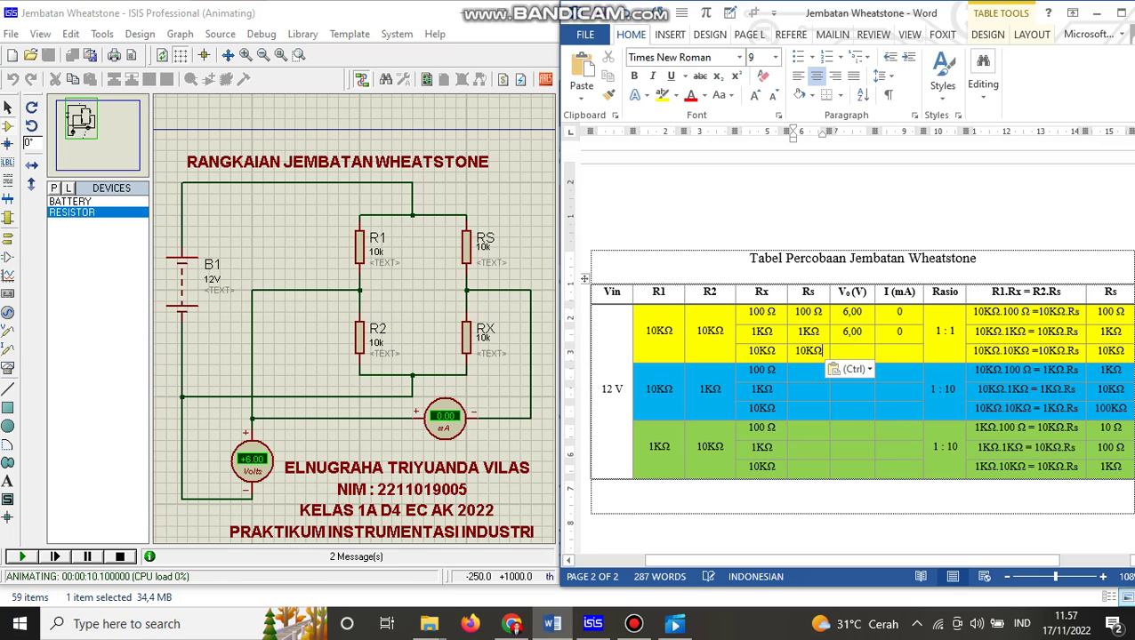
left_click(851, 352)
type("6,00")
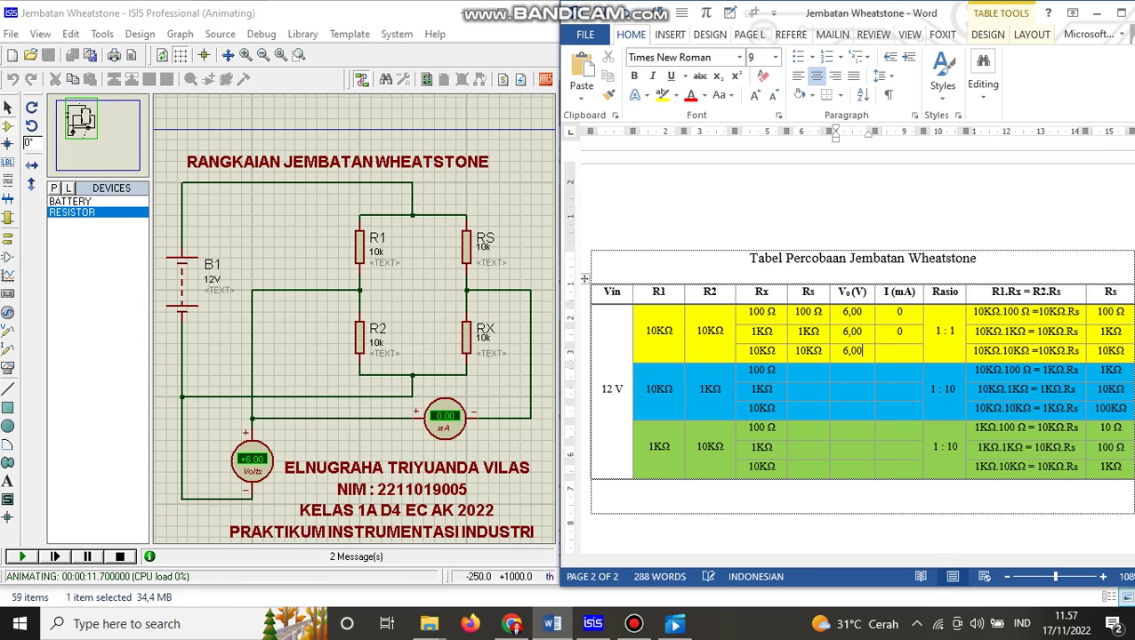
key("Tab")
type("0")
Stop the simulation in ISIS and set resistor R2 to 1k.
left_click(377, 342)
left_click(119, 557)
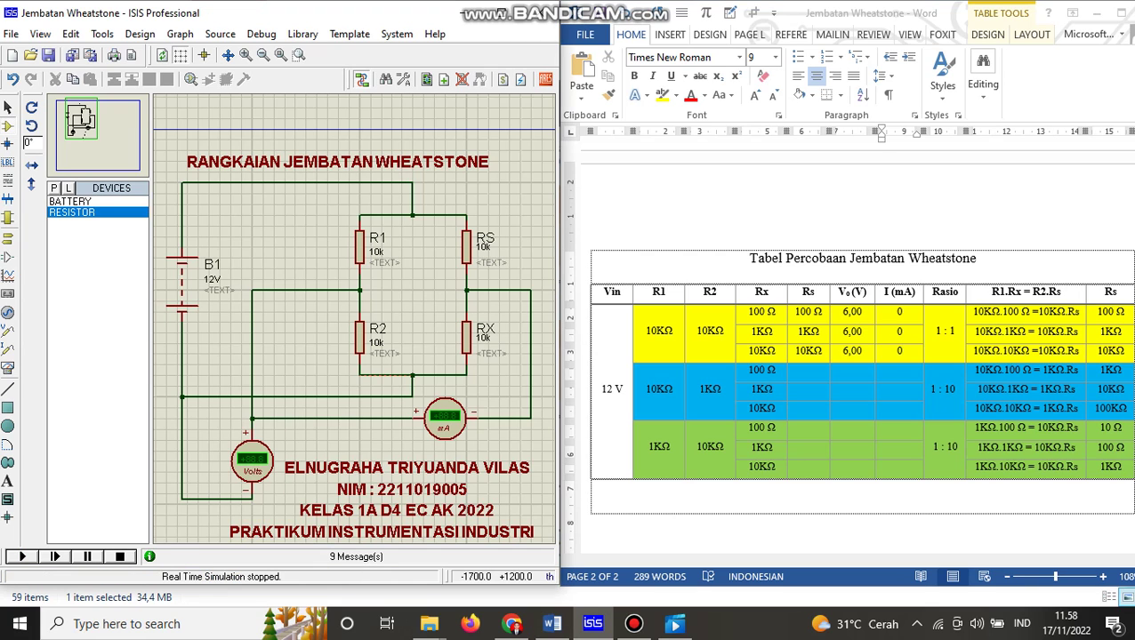
double_click(377, 343)
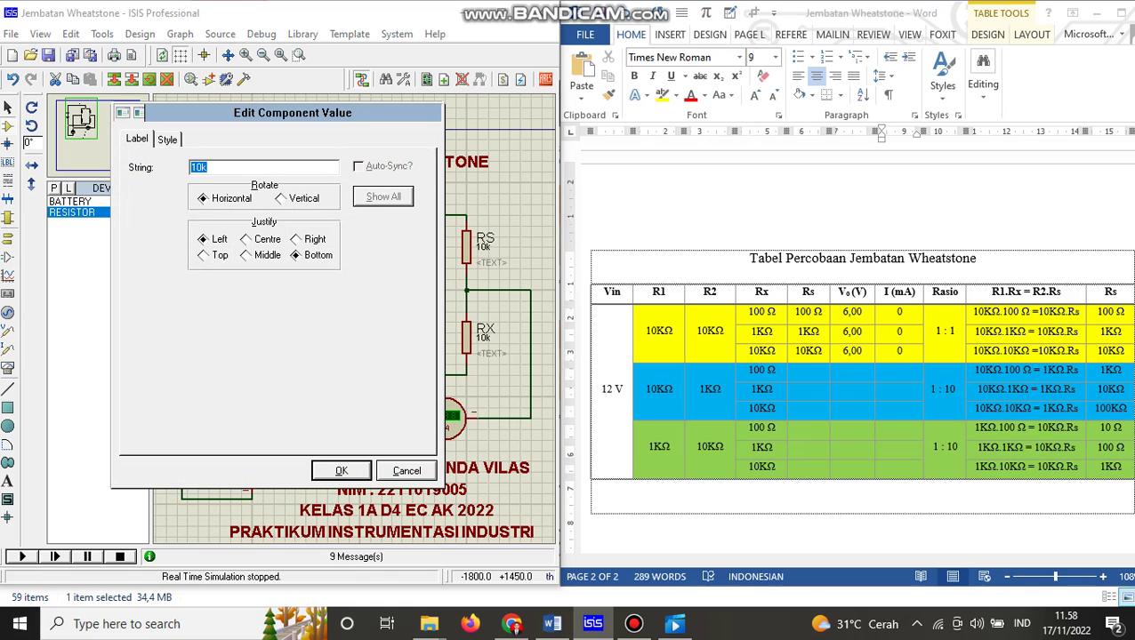
key("BackSpace")
key("Return")
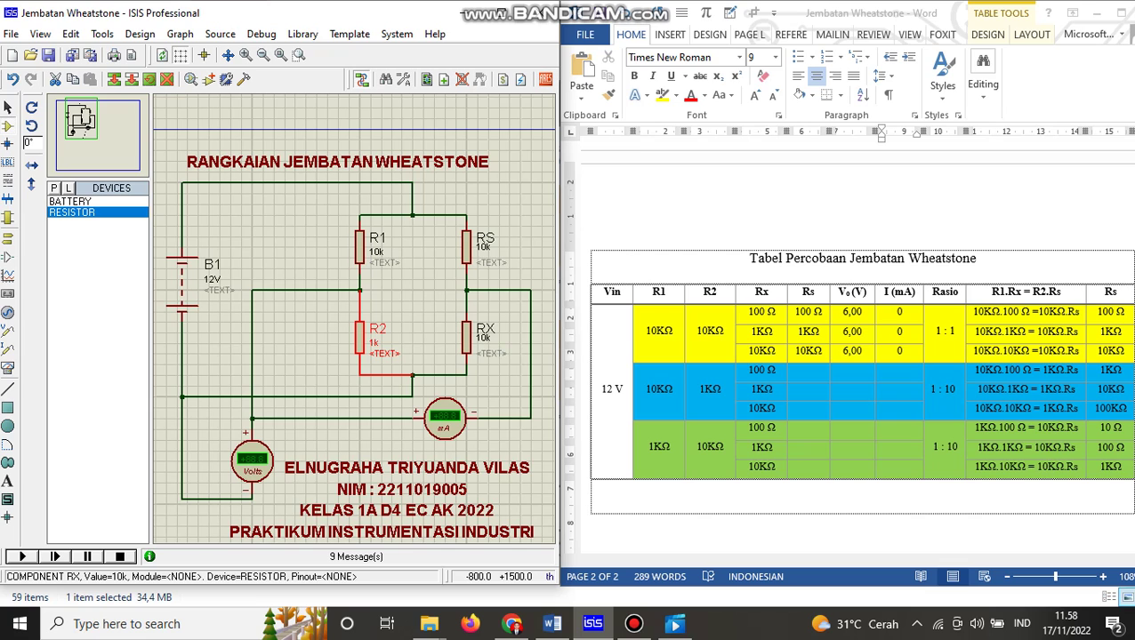
Set resistor RX to 100 and RS to 1k in the schematic and rerun the simulation.
double_click(484, 337)
key("Right")
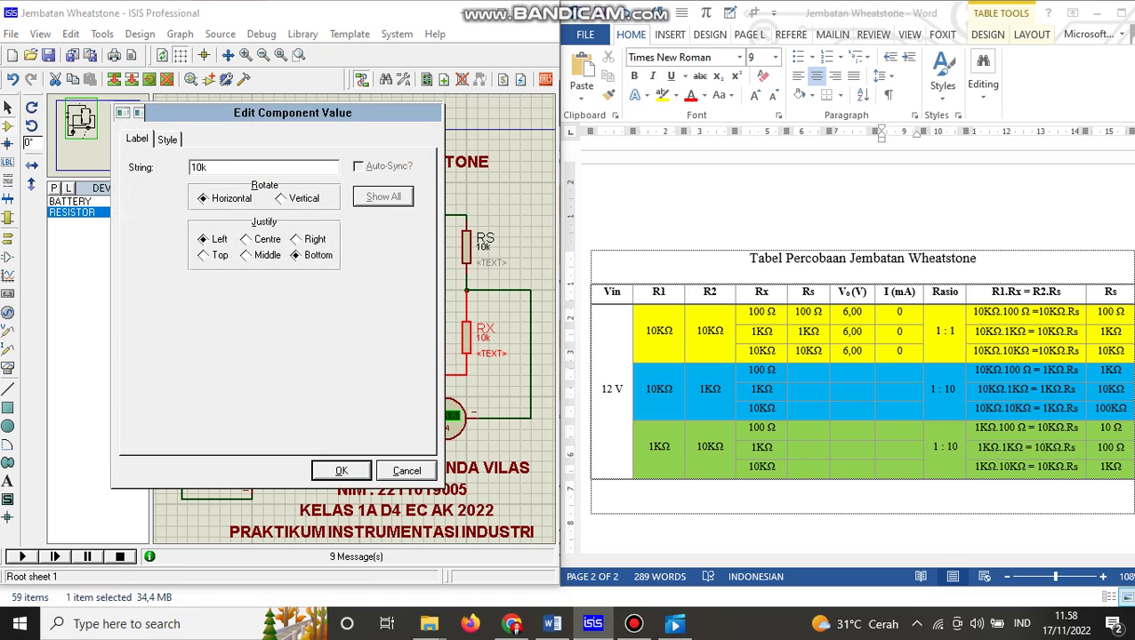
key("BackSpace")
type("0")
key("Return")
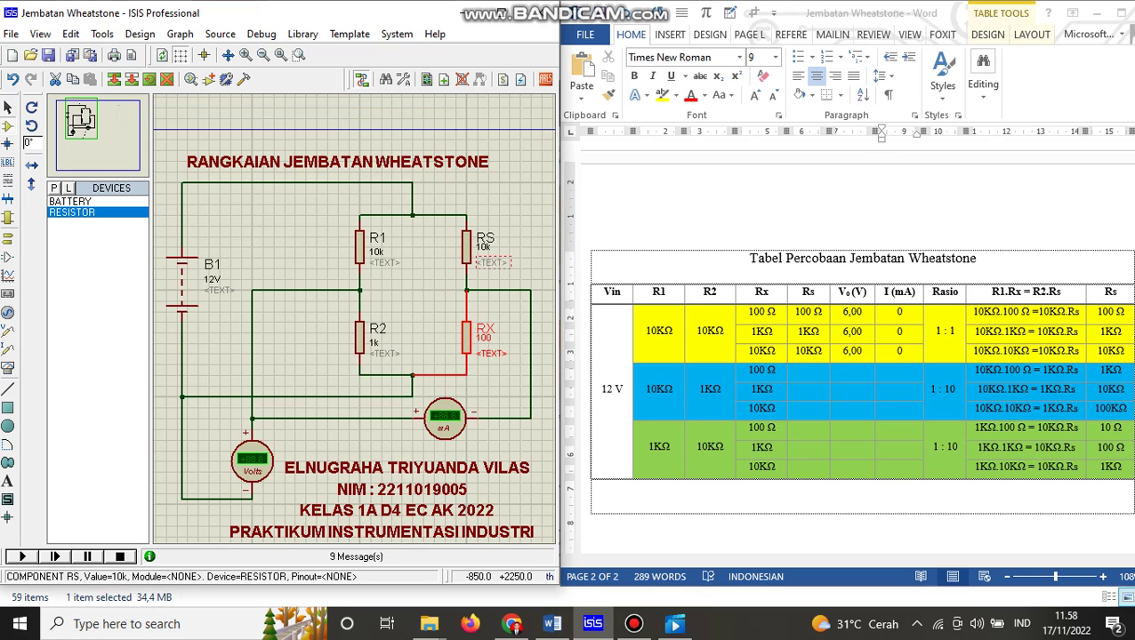
left_click(466, 247)
double_click(482, 247)
type("1k")
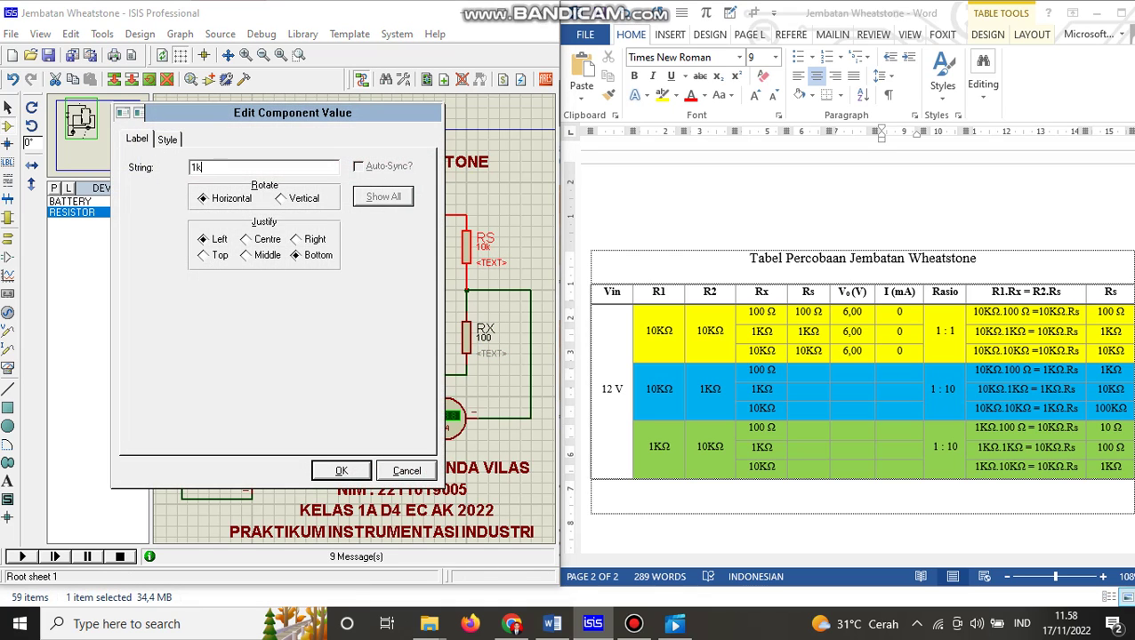
key("Return")
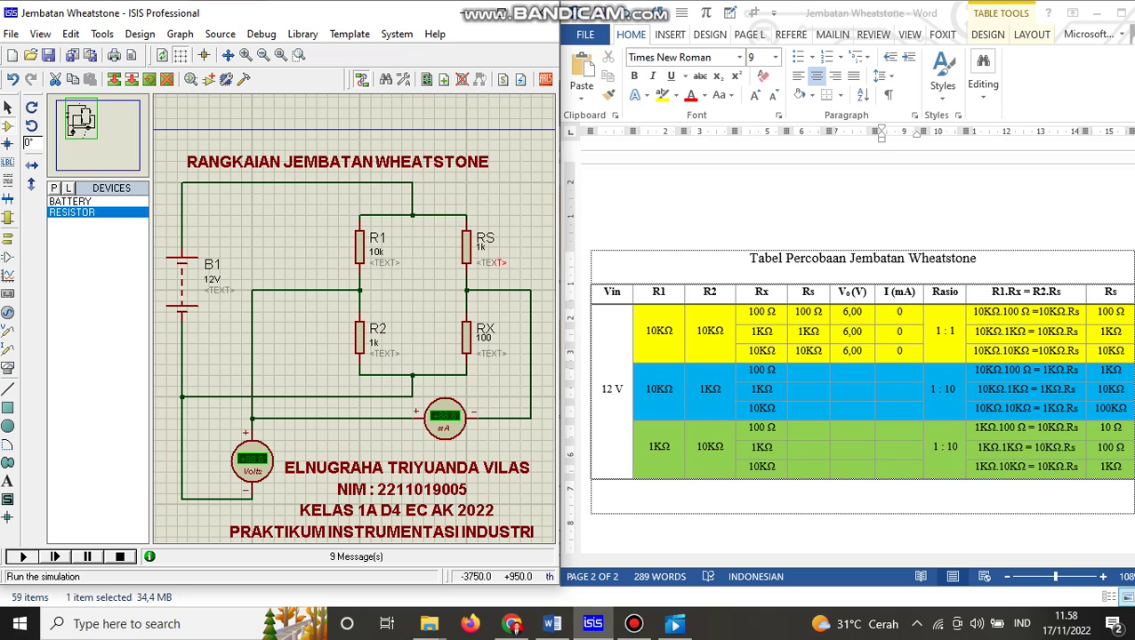
left_click(22, 556)
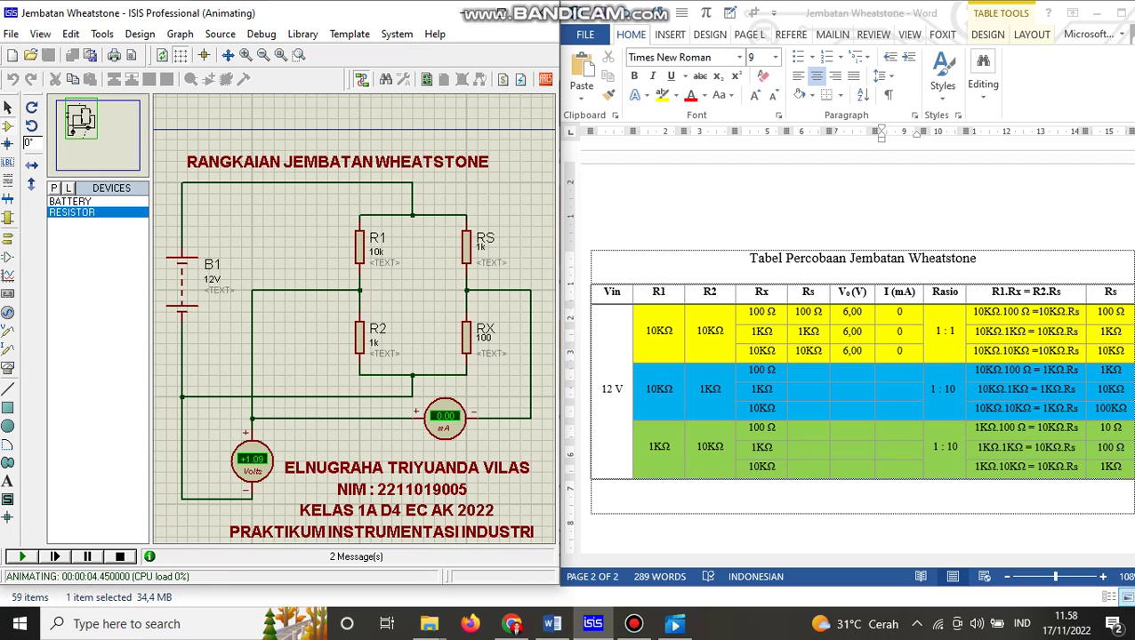
In the Word table's first blue row, copy 1KΩ from the last column into Rs and enter V₀ 1,09 and I 0.
double_click(1110, 370)
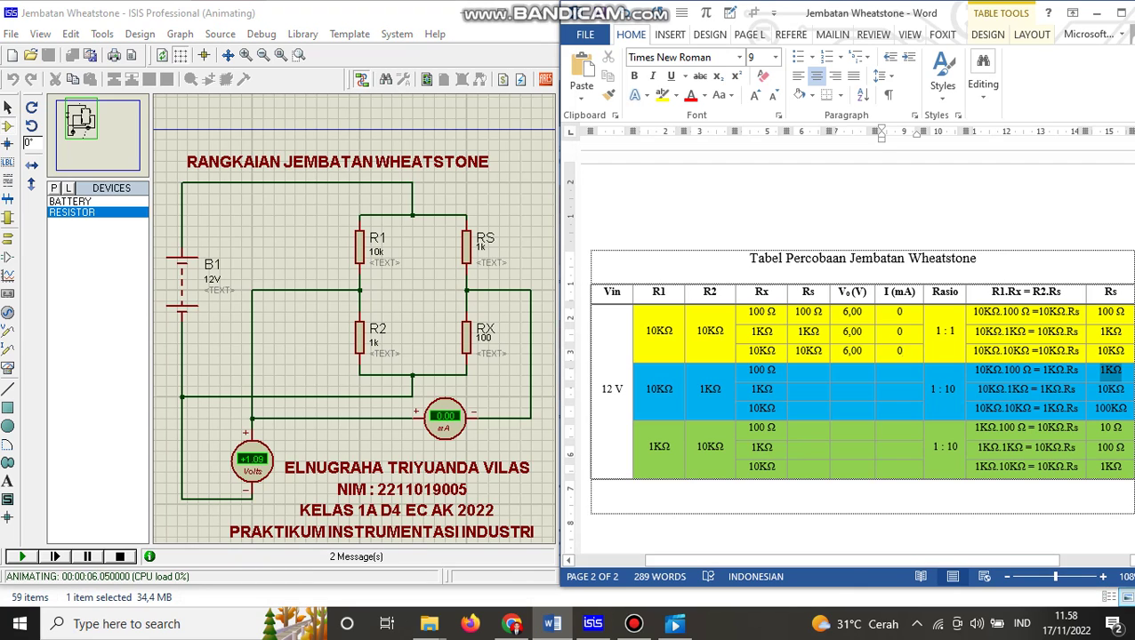
key("ctrl+c")
left_click(808, 370)
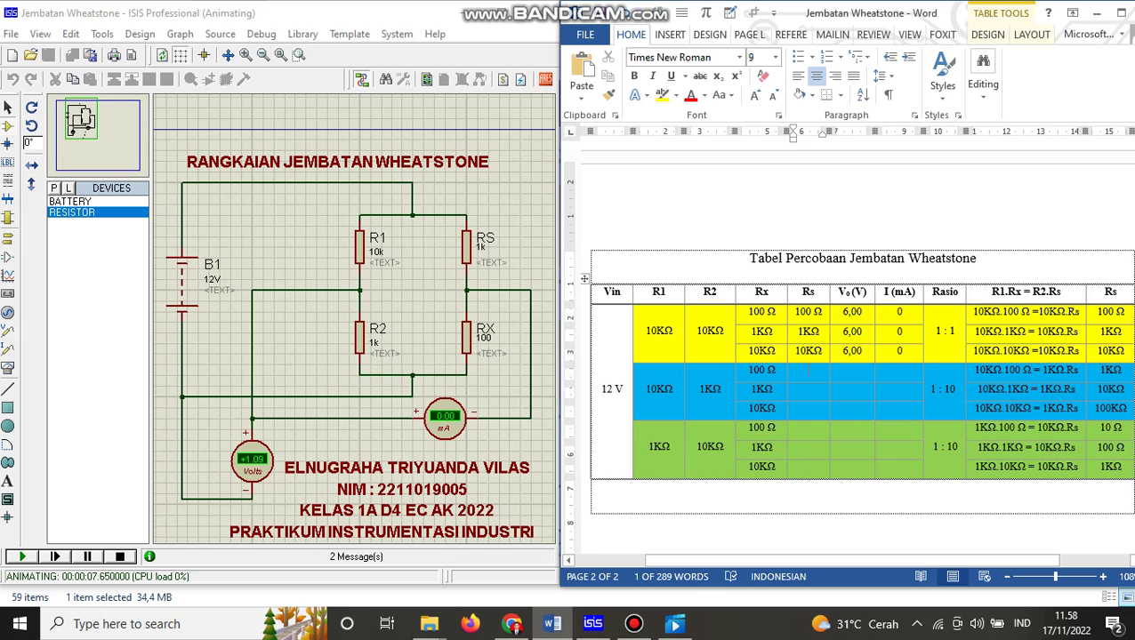
key("ctrl+v")
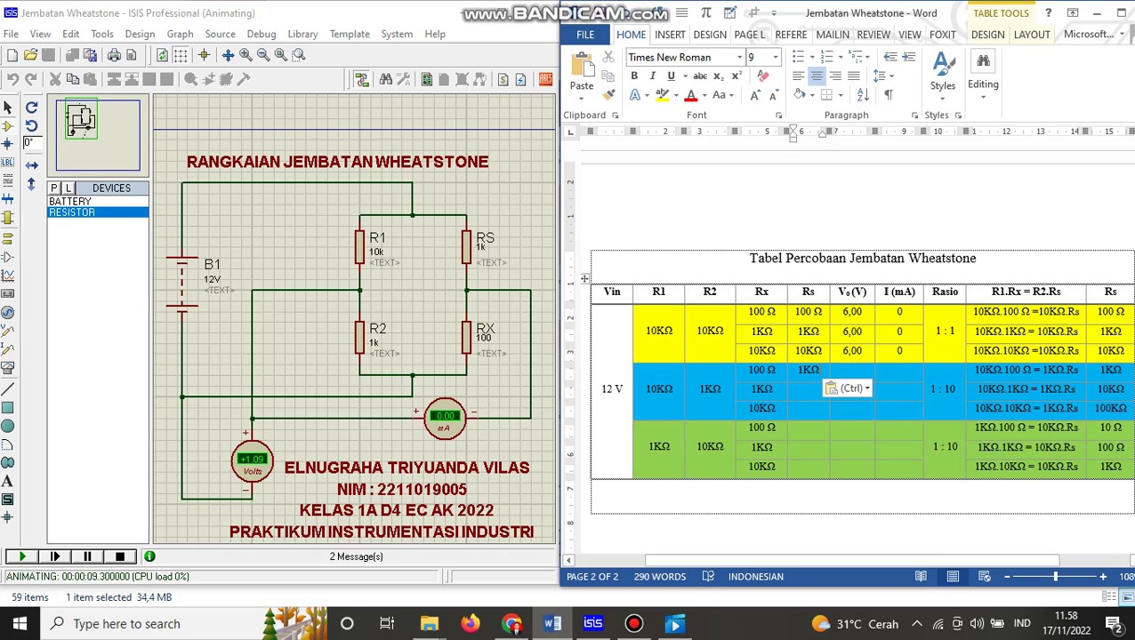
left_click(852, 370)
type("1,09")
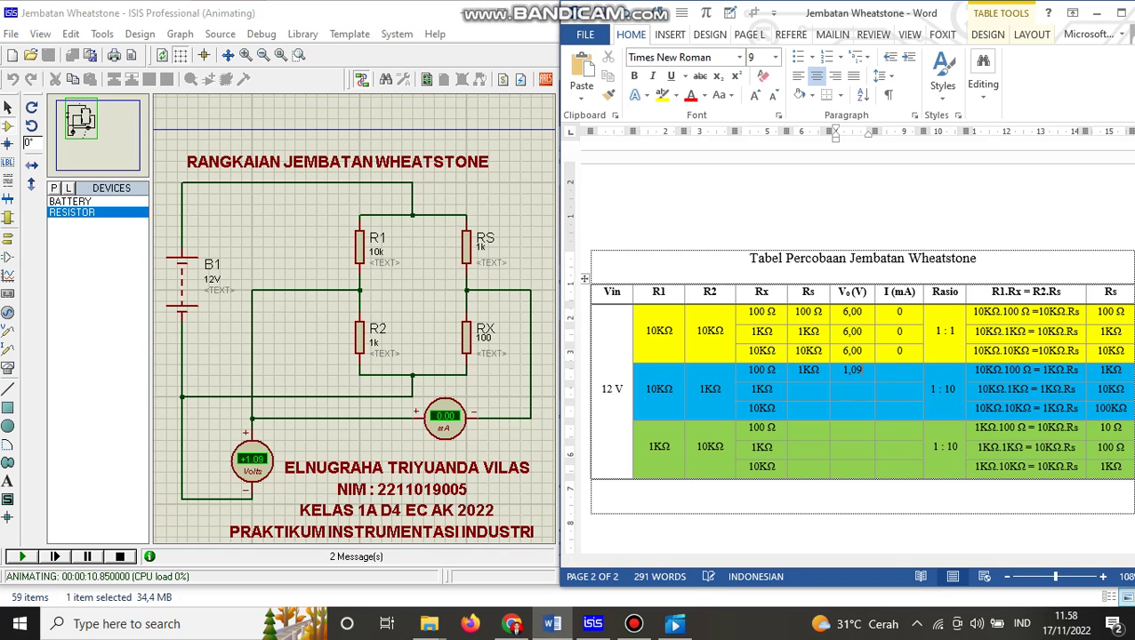
key("Tab")
type("0")
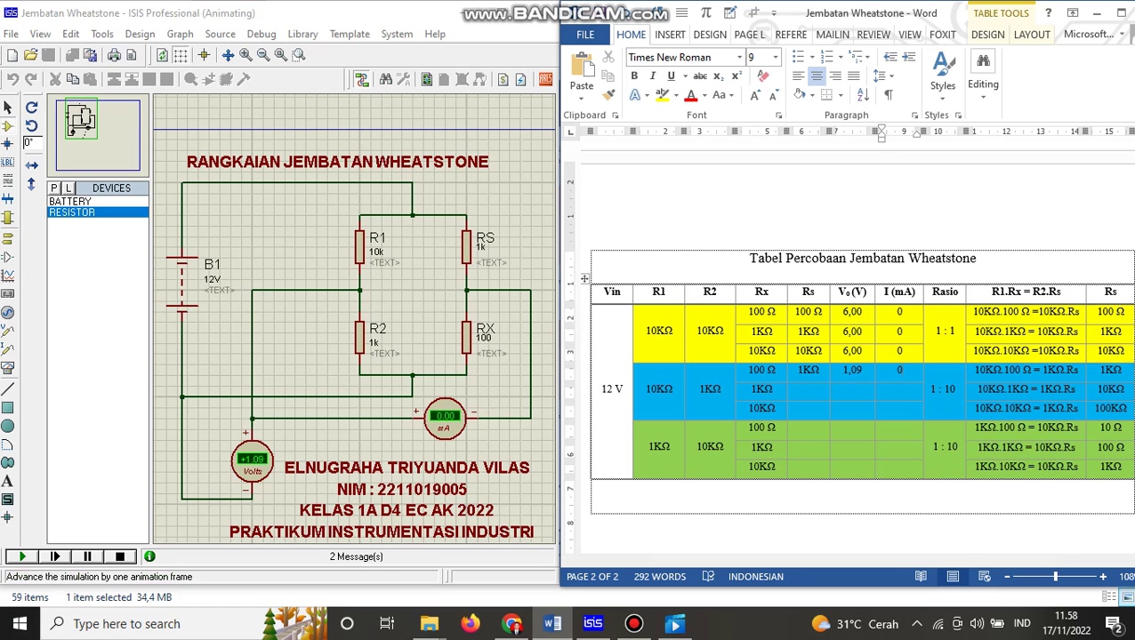
Stop the simulation in ISIS, set resistor RX to 1k and RS to 10k, and rerun it.
left_click(120, 556)
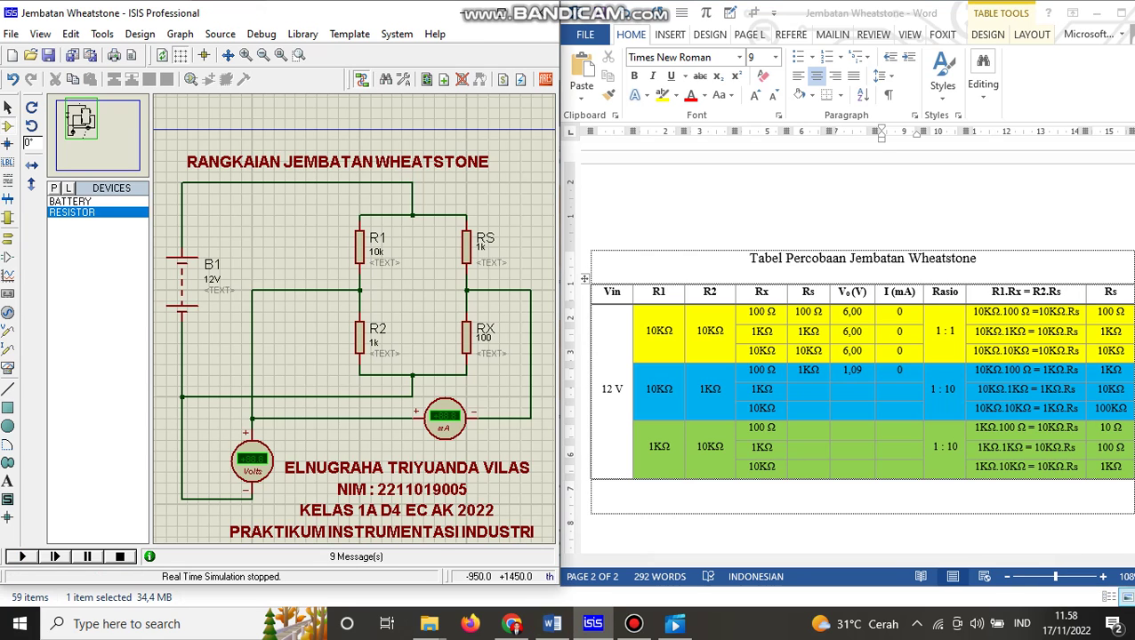
double_click(483, 337)
type("1k")
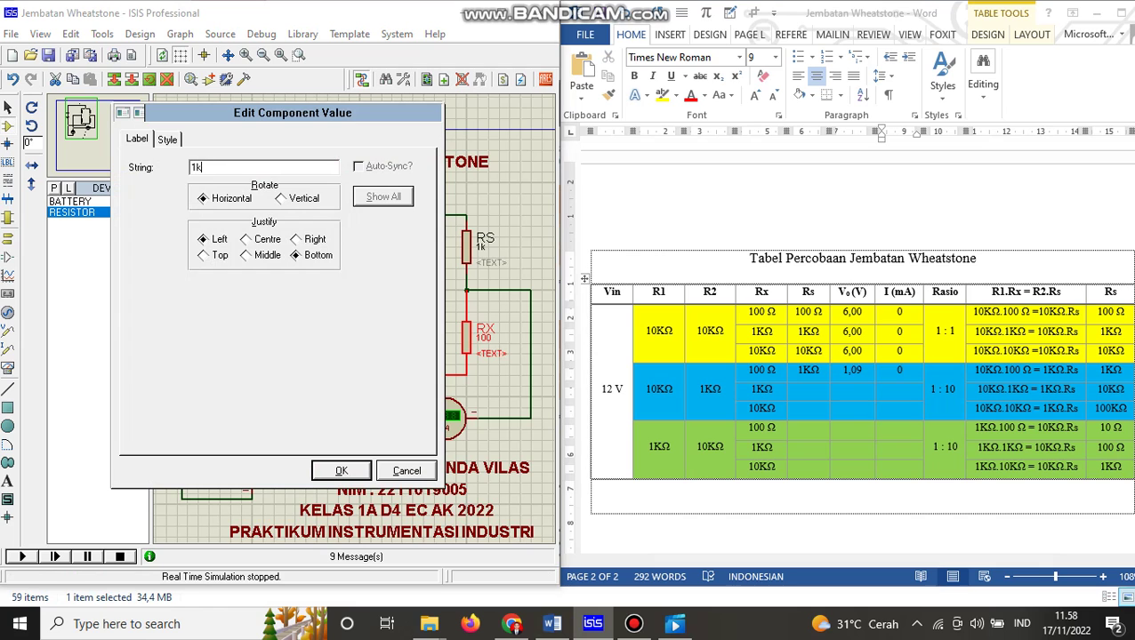
key("Return")
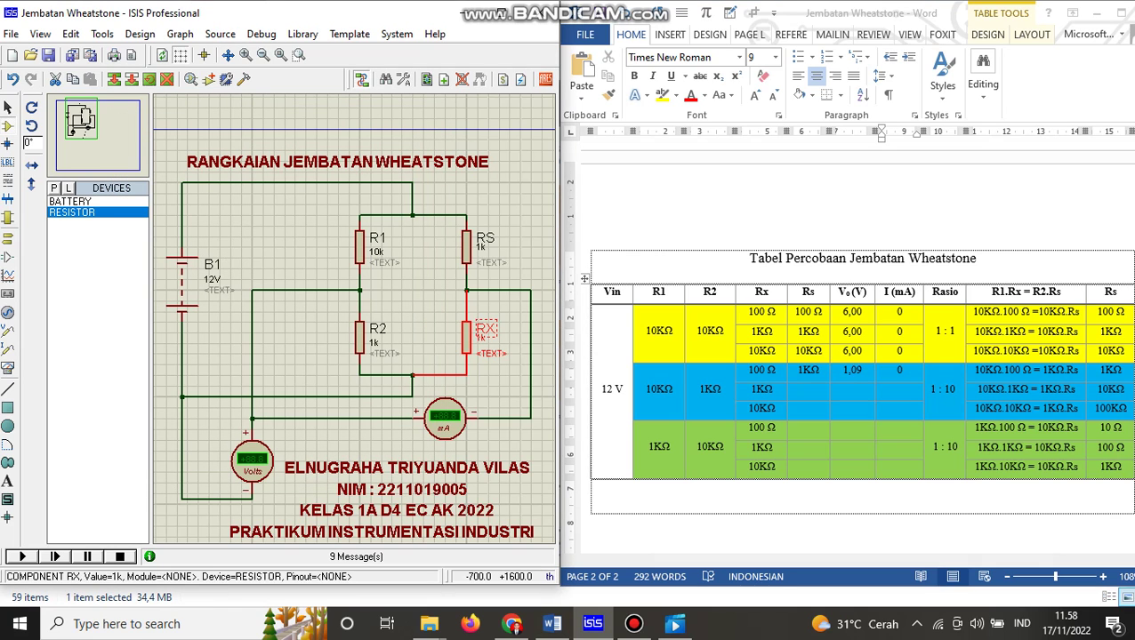
left_click(481, 247)
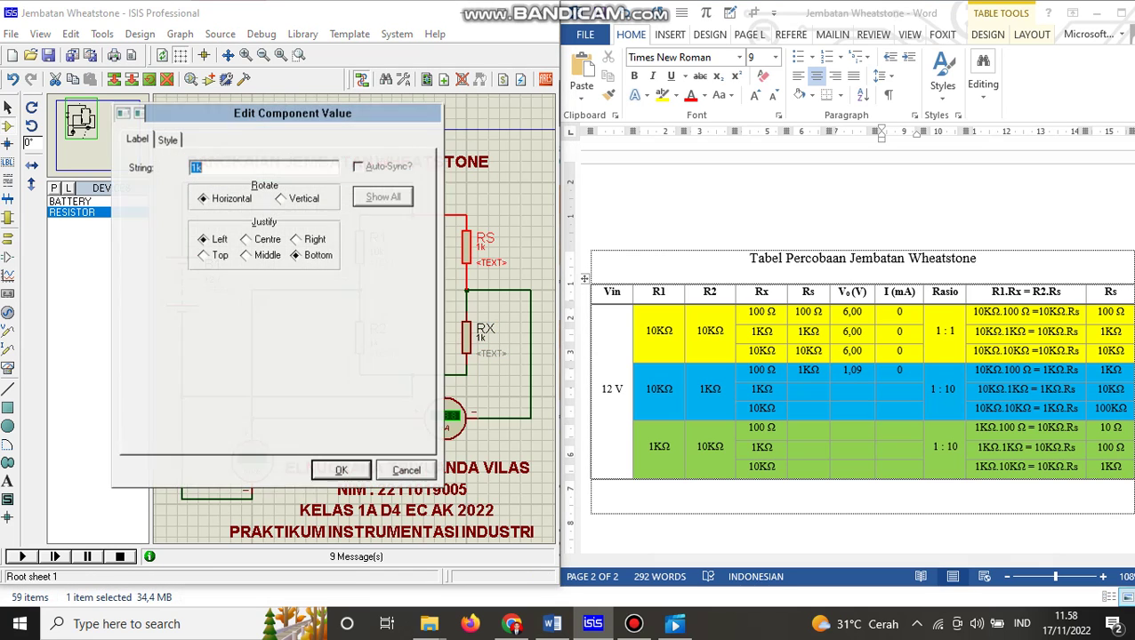
type("10k")
key("Return")
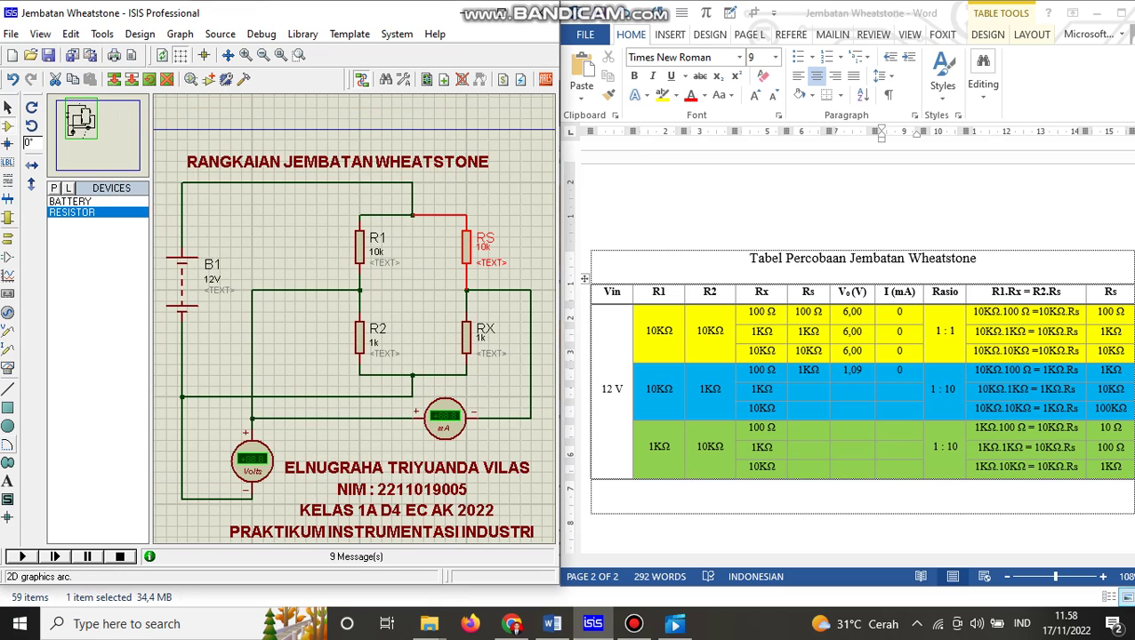
left_click(22, 556)
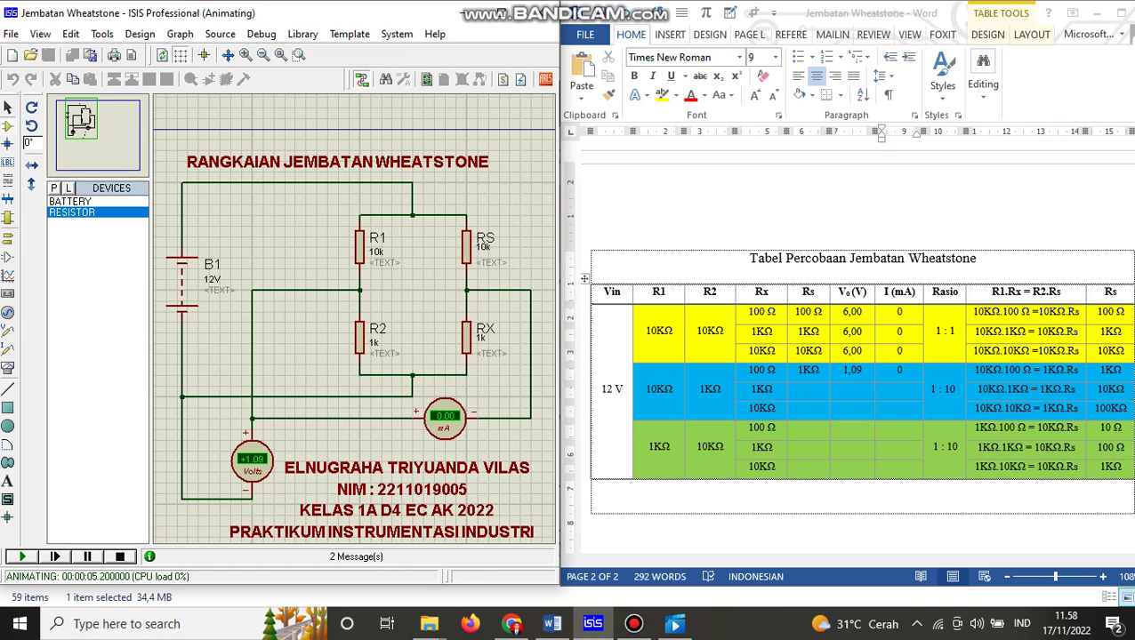
In the Word table's second blue row, copy 10KΩ from the last column into Rs and enter V₀ 1,09 and I 0.
double_click(1110, 389)
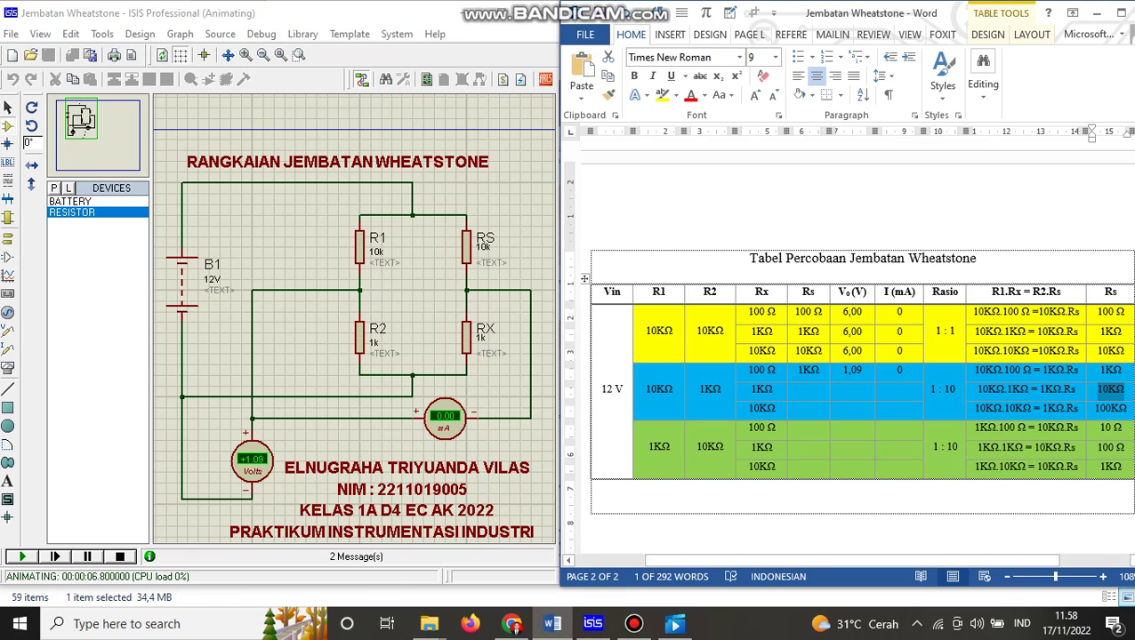
left_click(809, 390)
key("ctrl+v")
left_click(854, 389)
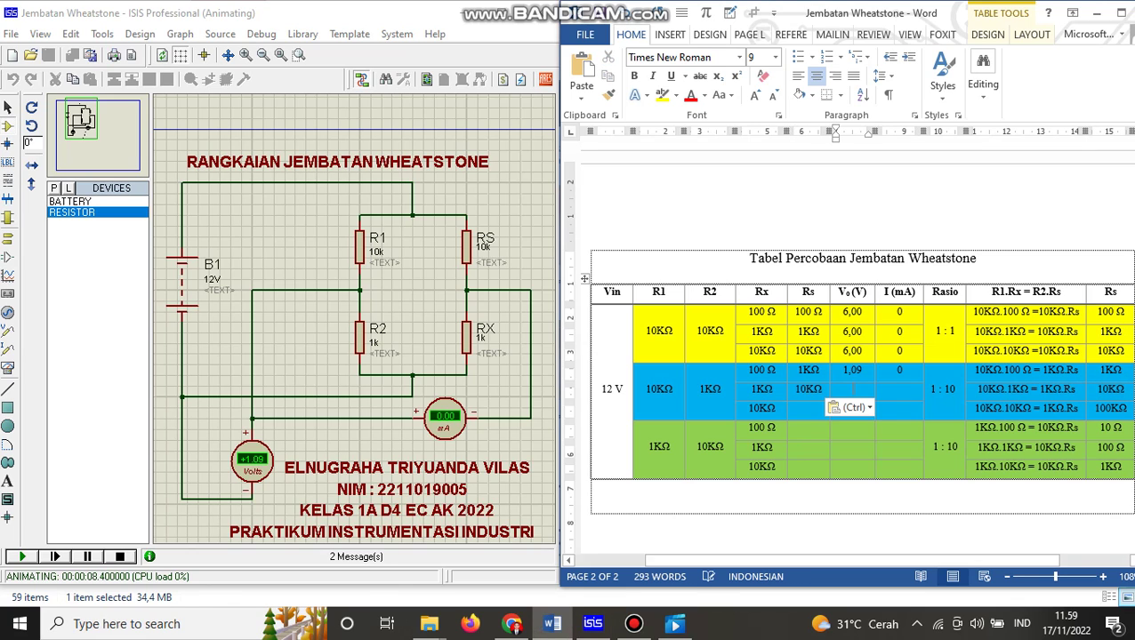
type("1,09")
left_click(899, 388)
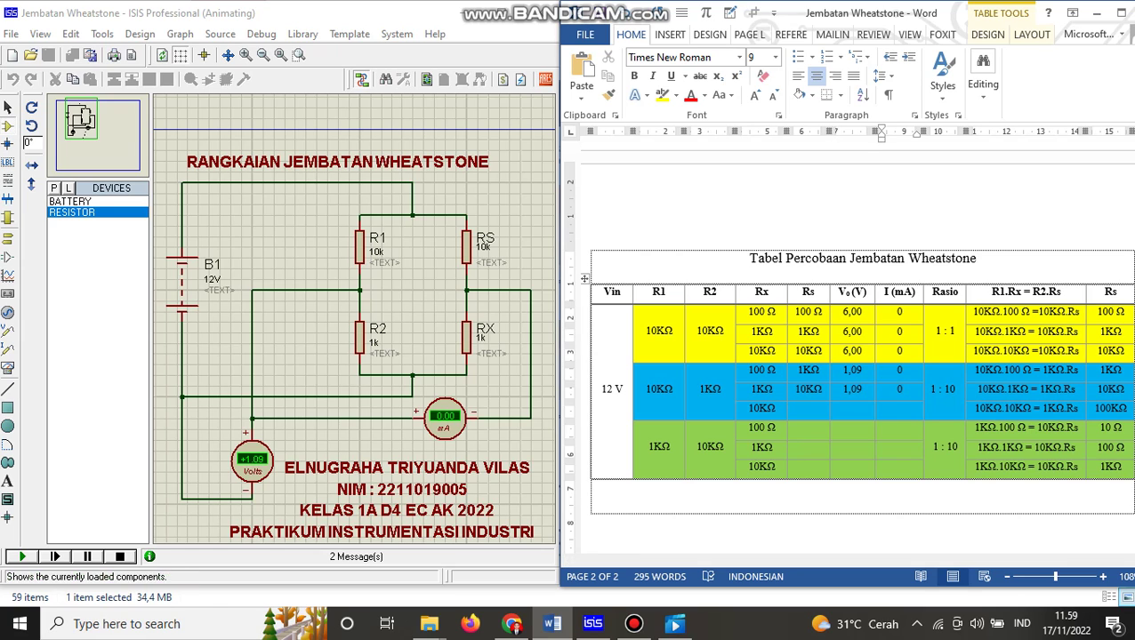
Stop the simulation in ISIS, set resistor RX to 10k and RS to 100k, and rerun it.
left_click(119, 557)
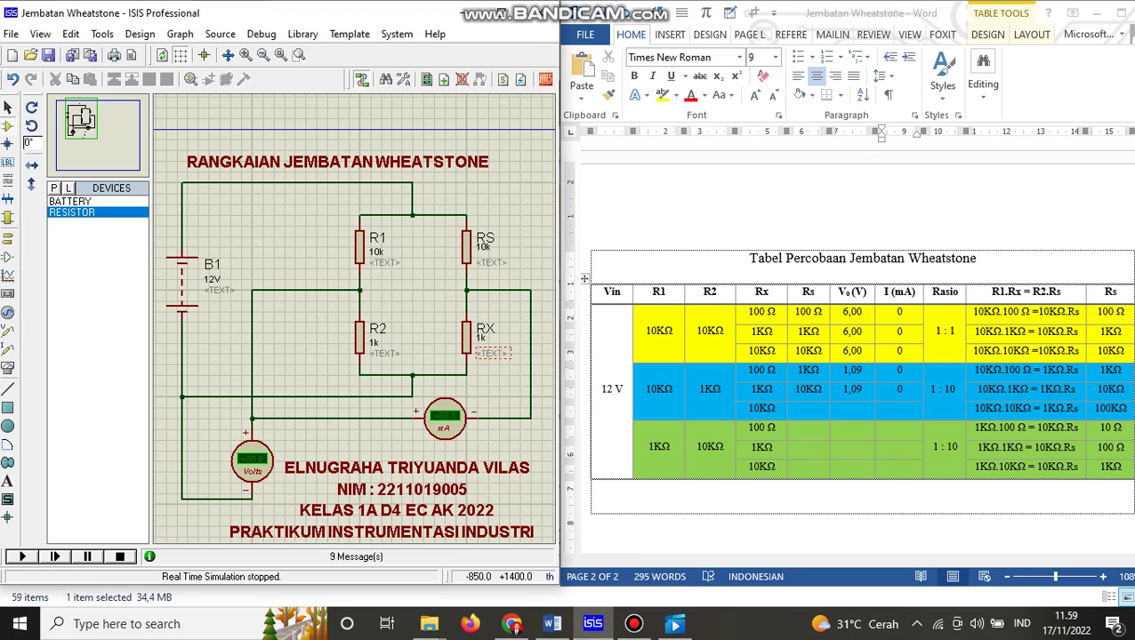
double_click(481, 338)
type("10k")
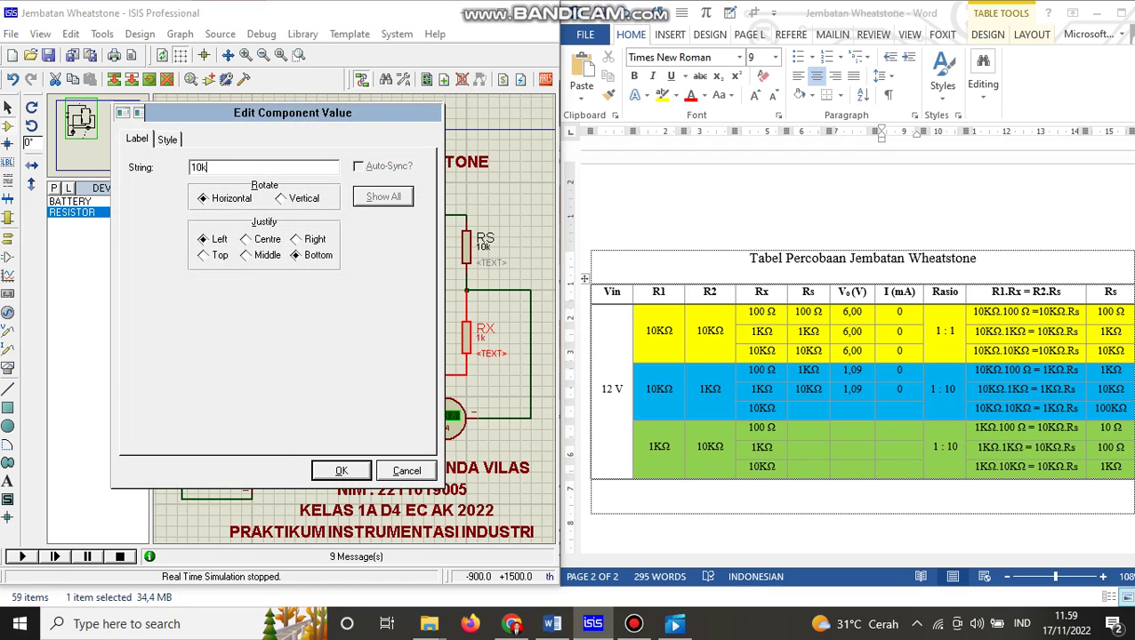
key("Return")
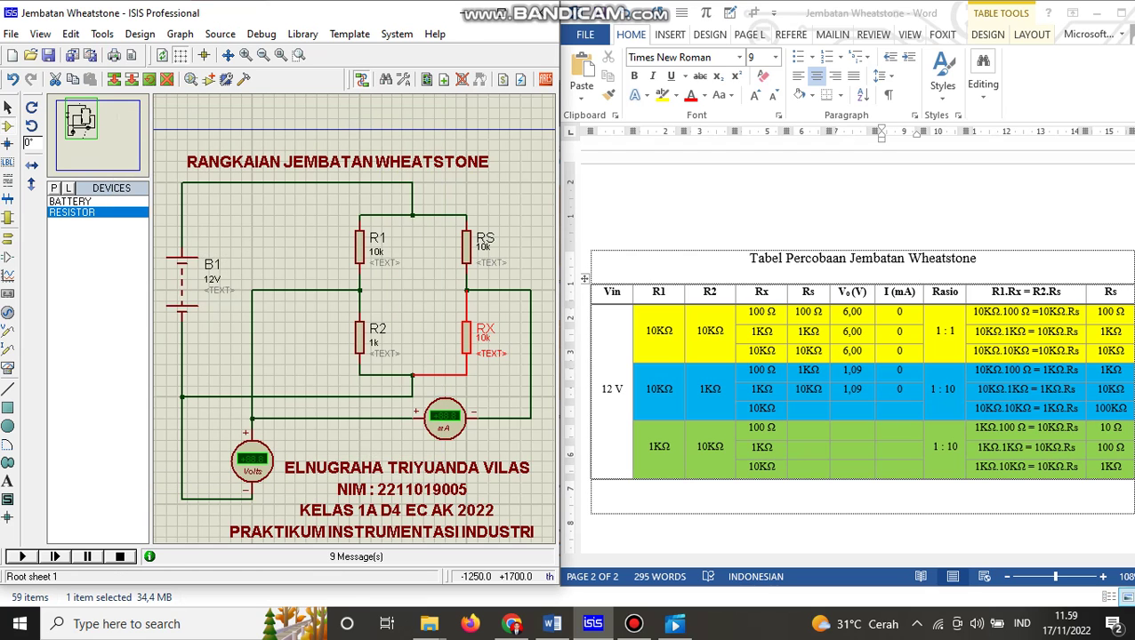
double_click(481, 248)
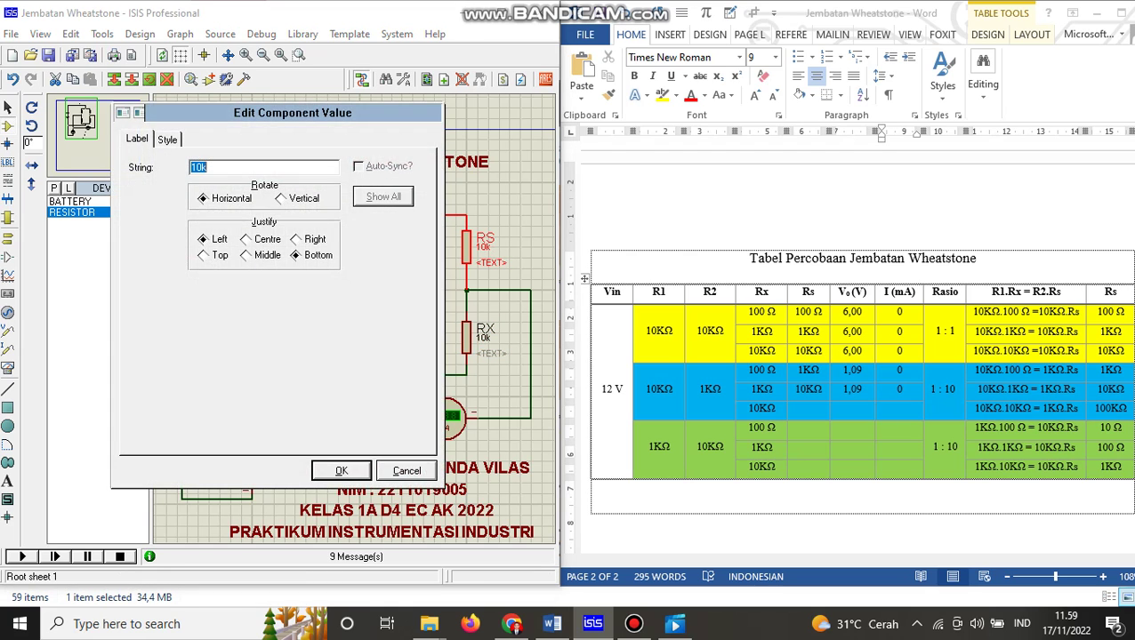
type("100k")
key("Return")
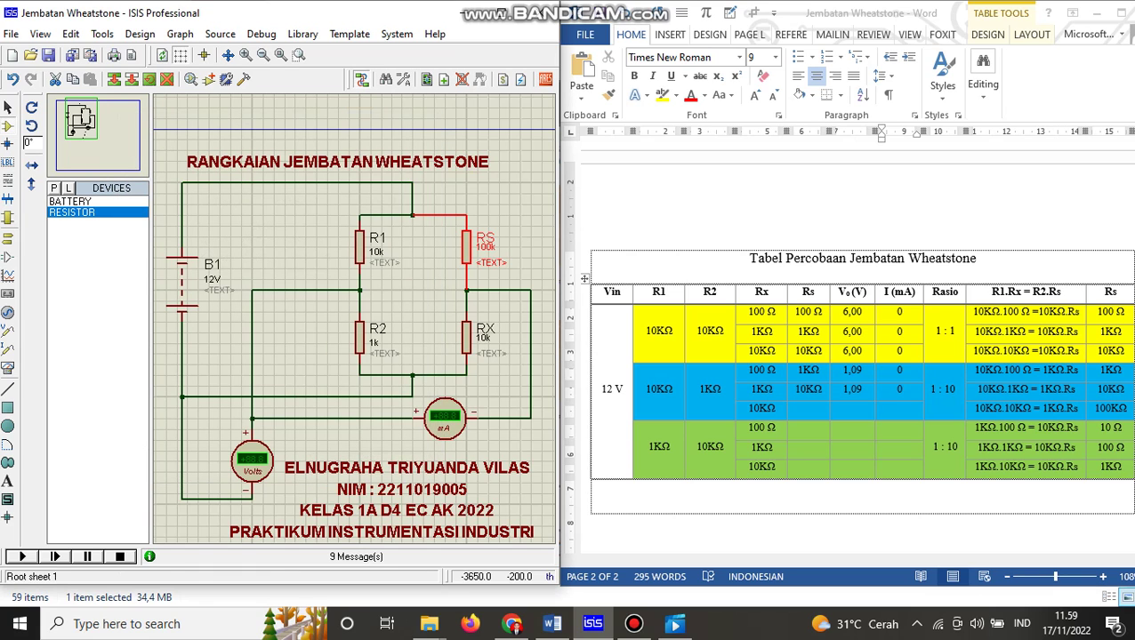
left_click(22, 557)
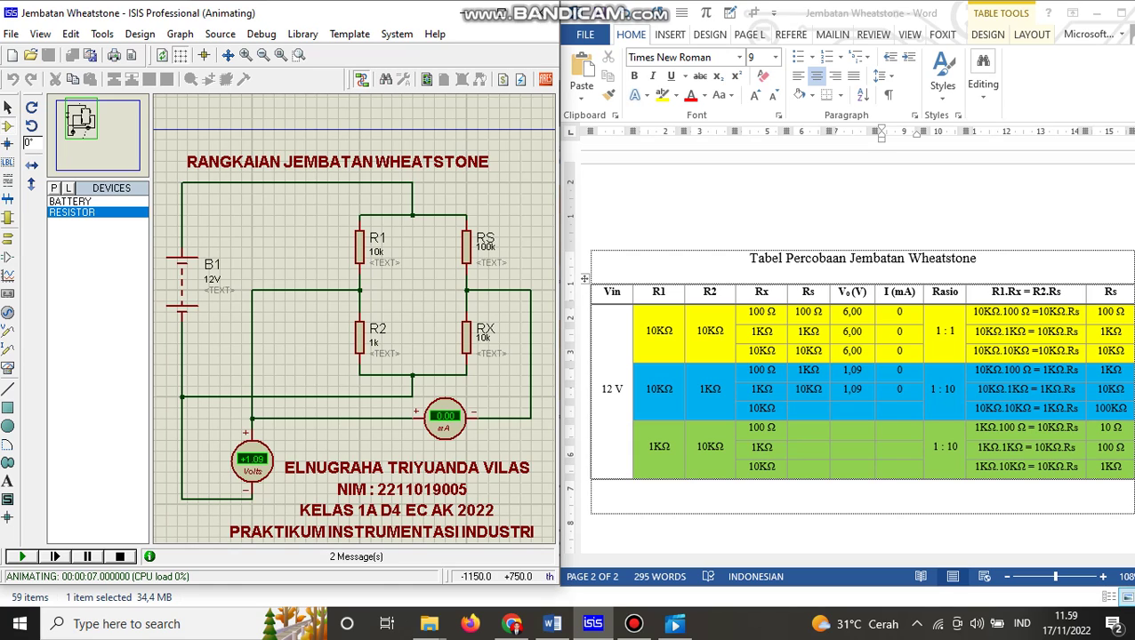
In the Word table's third blue row, copy 100KΩ from the last column into the empty Rs cell.
left_click(808, 408)
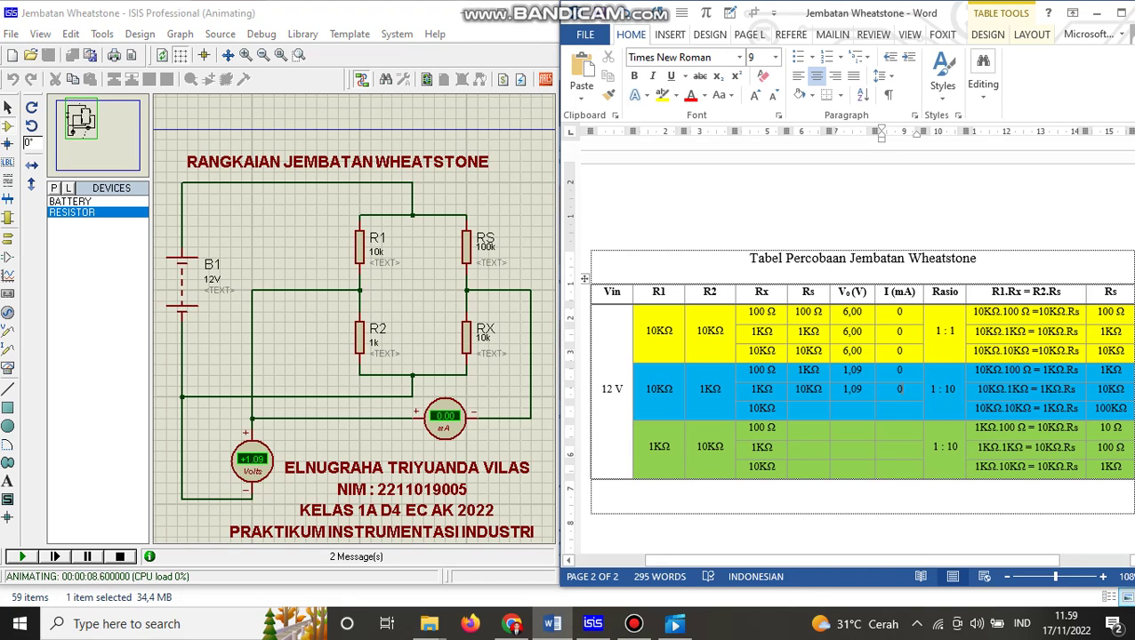
left_click_drag(1095, 409, 1128, 409)
key("ctrl+c")
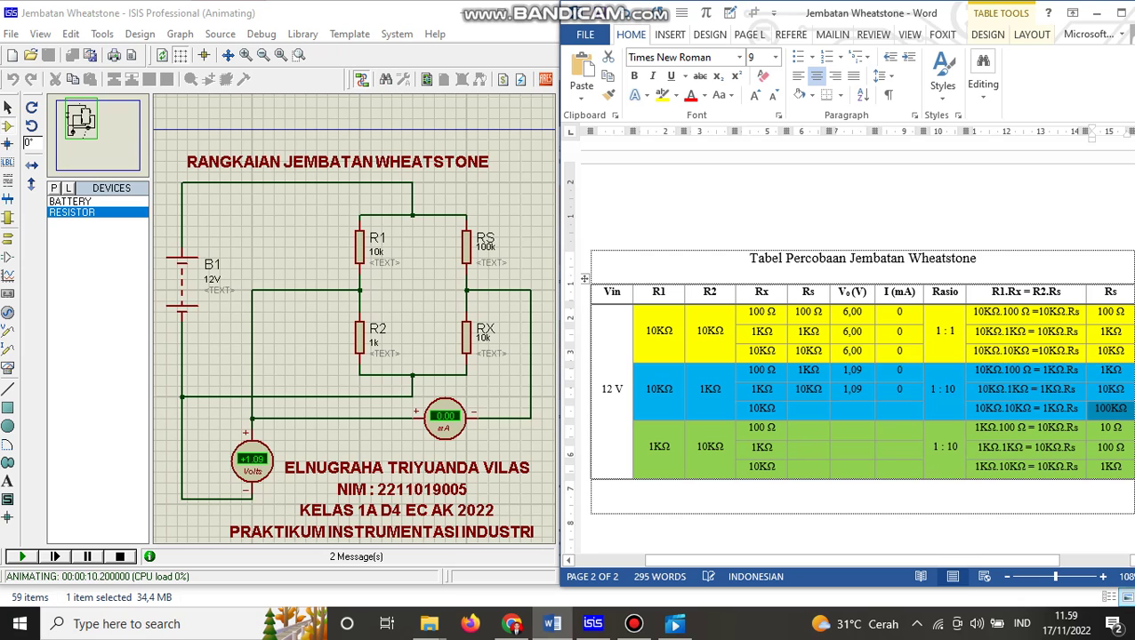
left_click(808, 408)
key("ctrl+v")
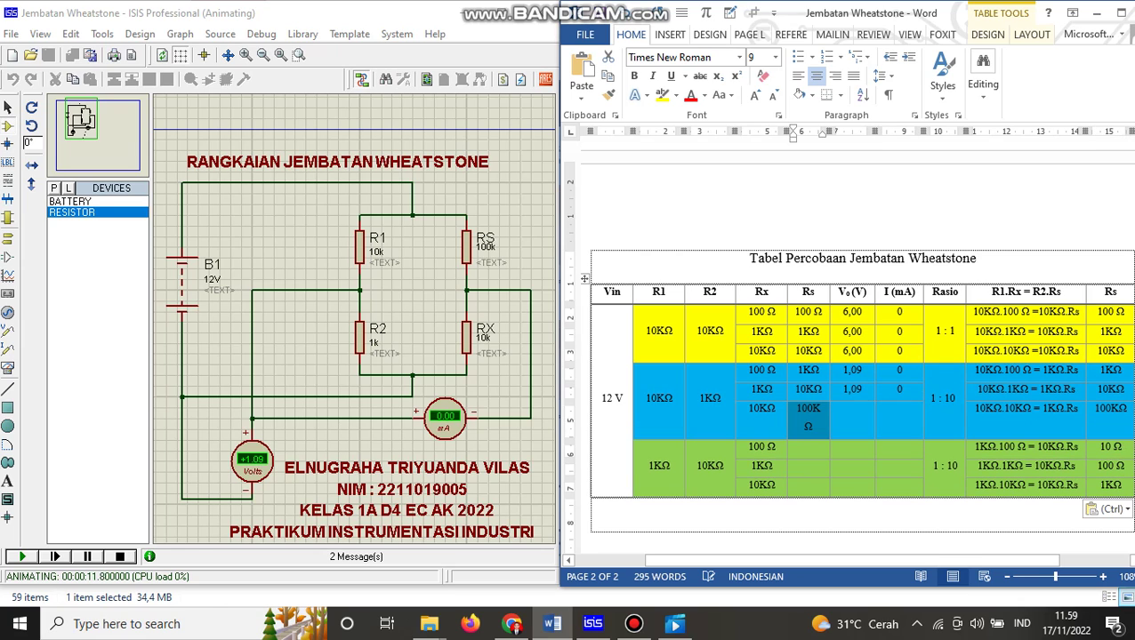
Shrink the font of 100KΩ in the Word table's third blue row to fit one line, and enter V₀ 1,09 and I 0.
left_click(775, 58)
left_click(751, 74)
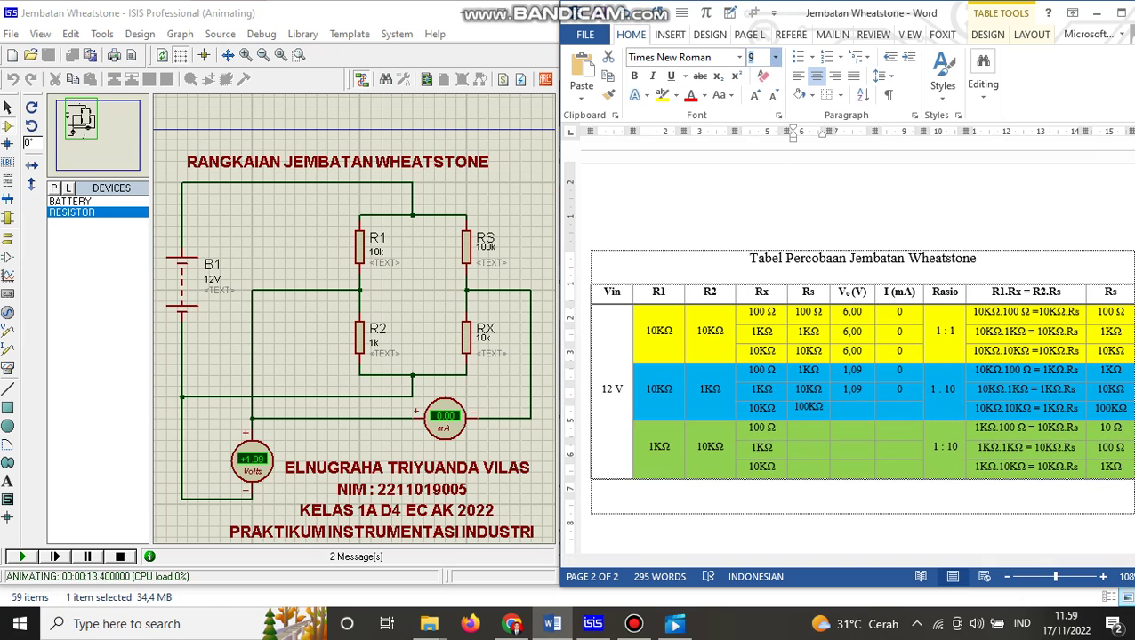
left_click(853, 408)
type("1,09")
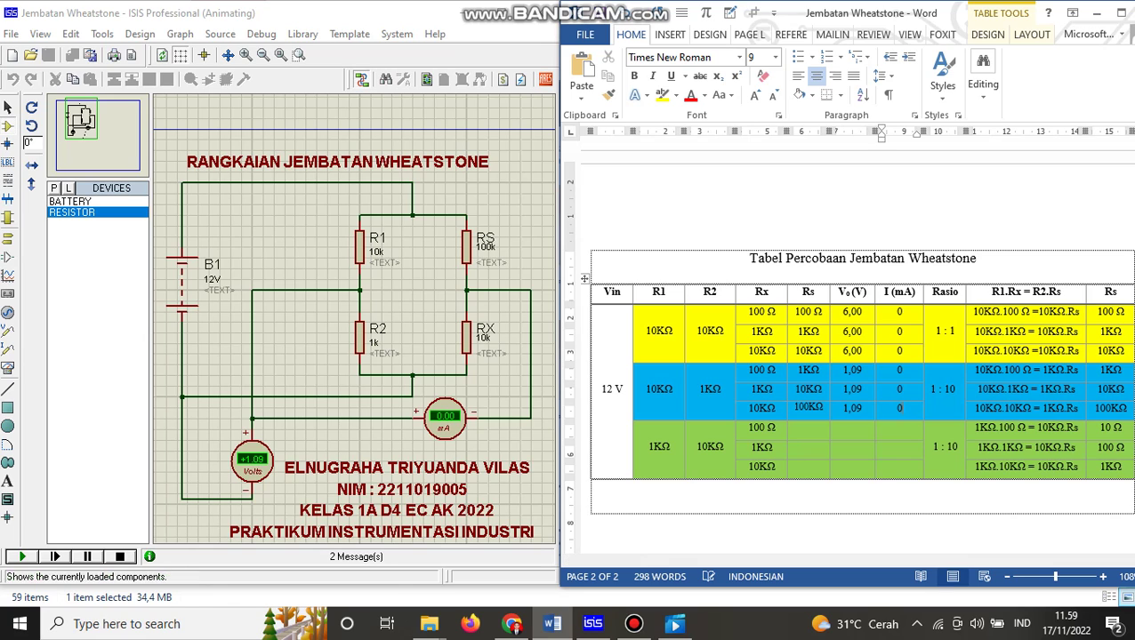
Stop the simulation in ISIS and set resistor R1 to 1k and R2 to 10k.
left_click(119, 557)
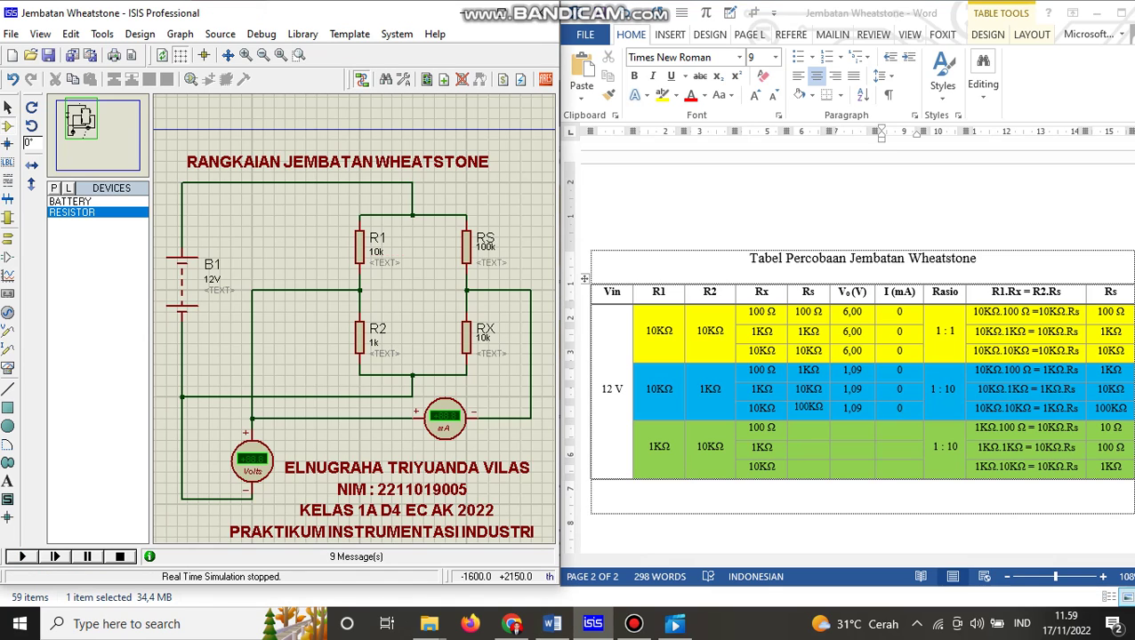
double_click(377, 252)
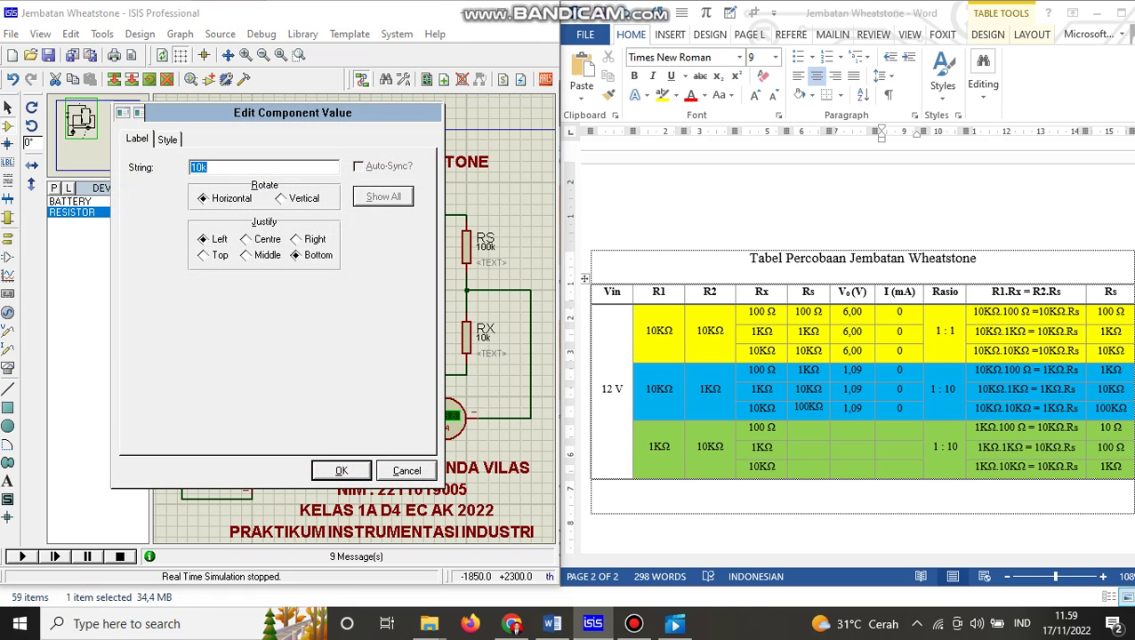
type("1k")
key("Return")
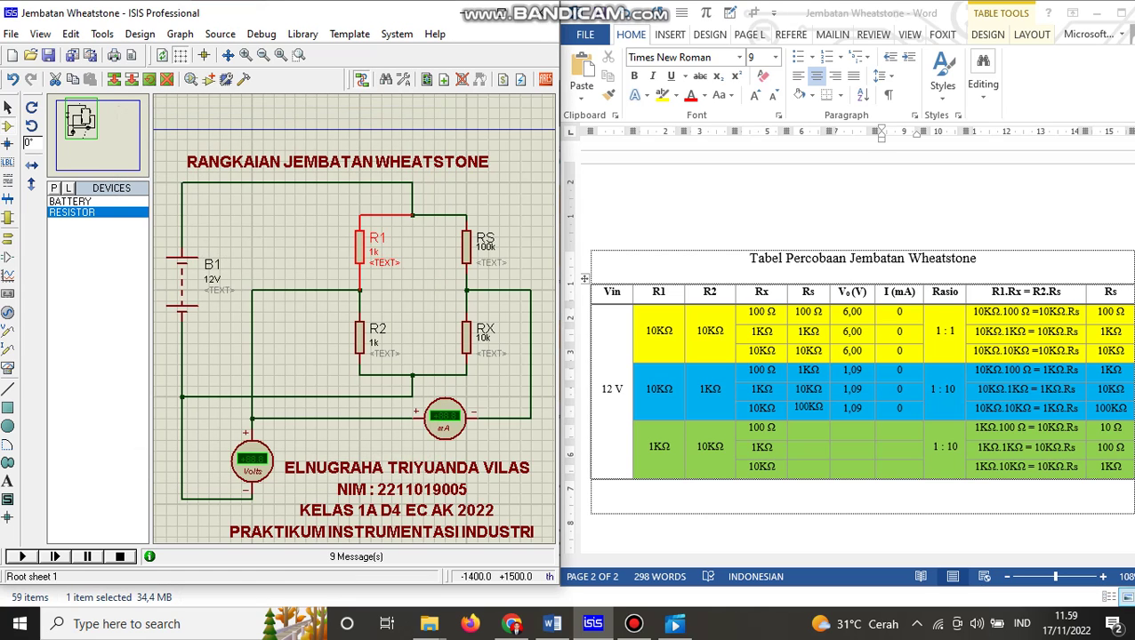
double_click(377, 336)
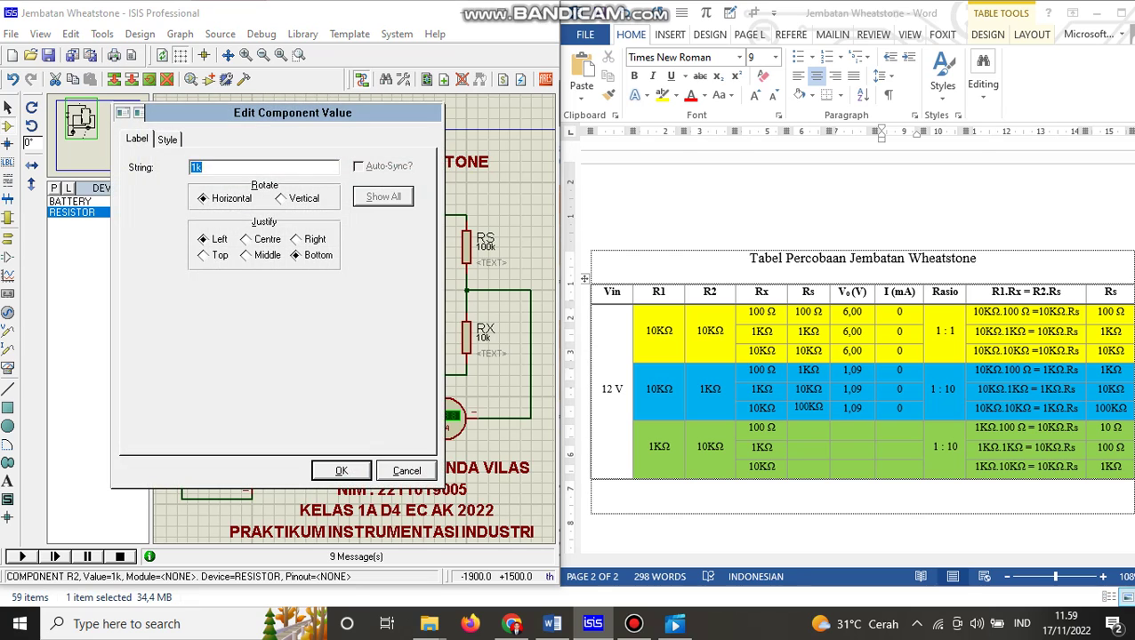
type("10k")
key("Return")
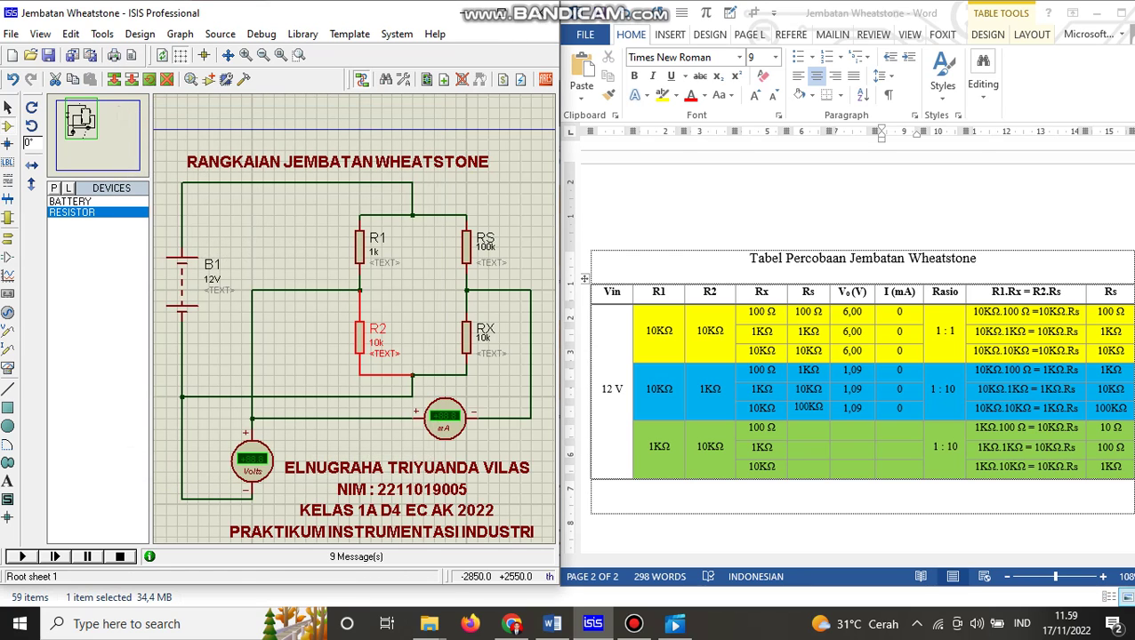
Set resistor RX to 100 and RS to 10, and run the simulation.
double_click(466, 336)
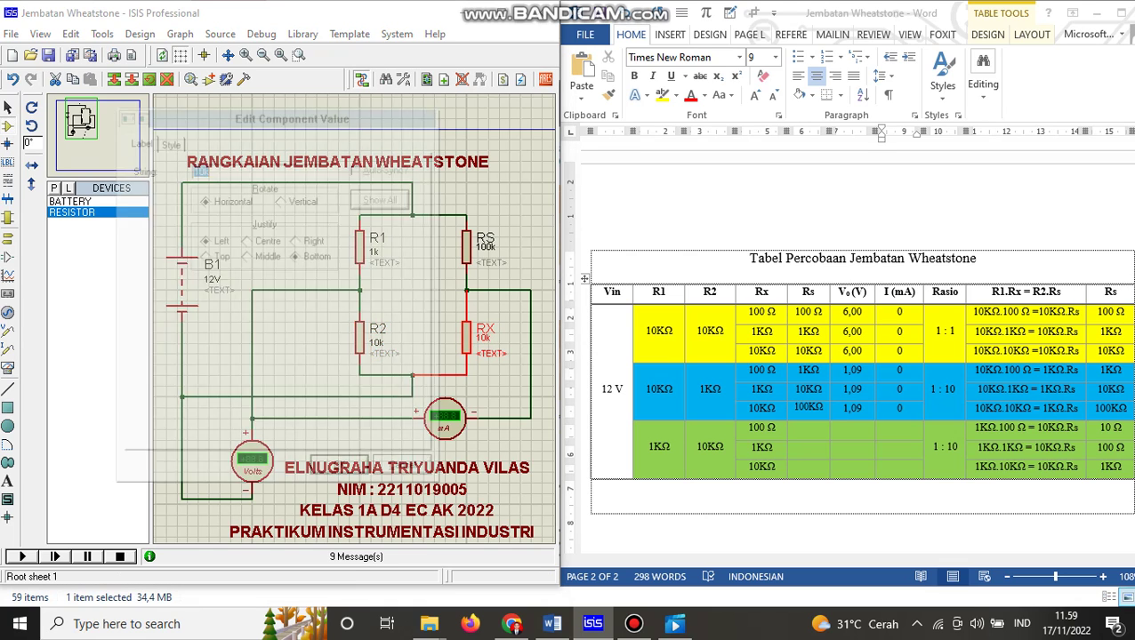
type("100")
key("Return")
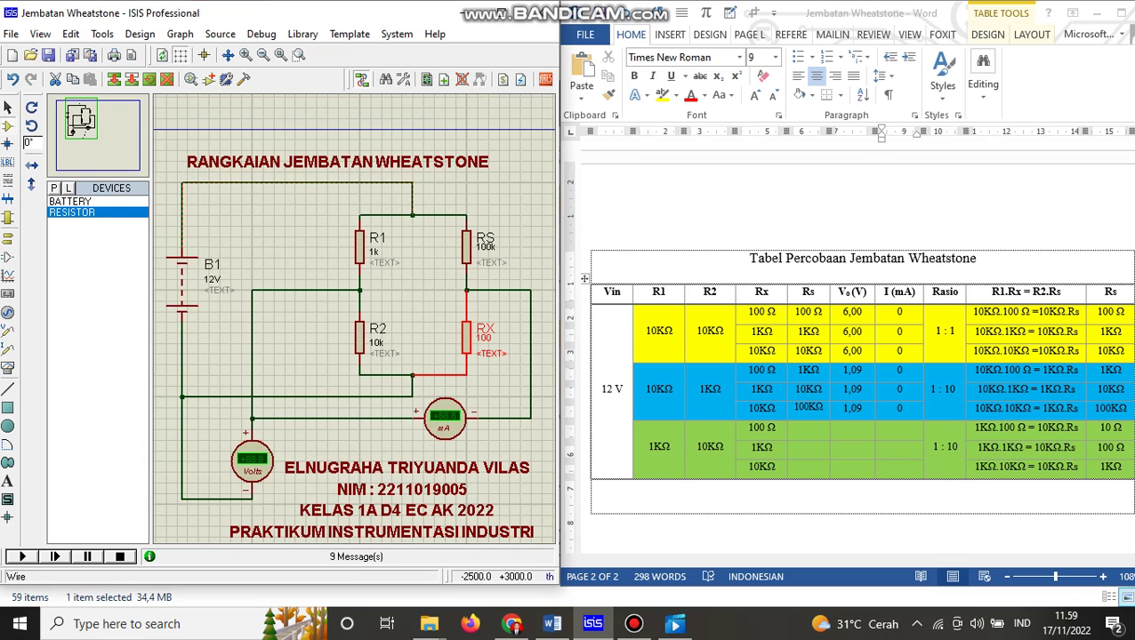
left_click(466, 242)
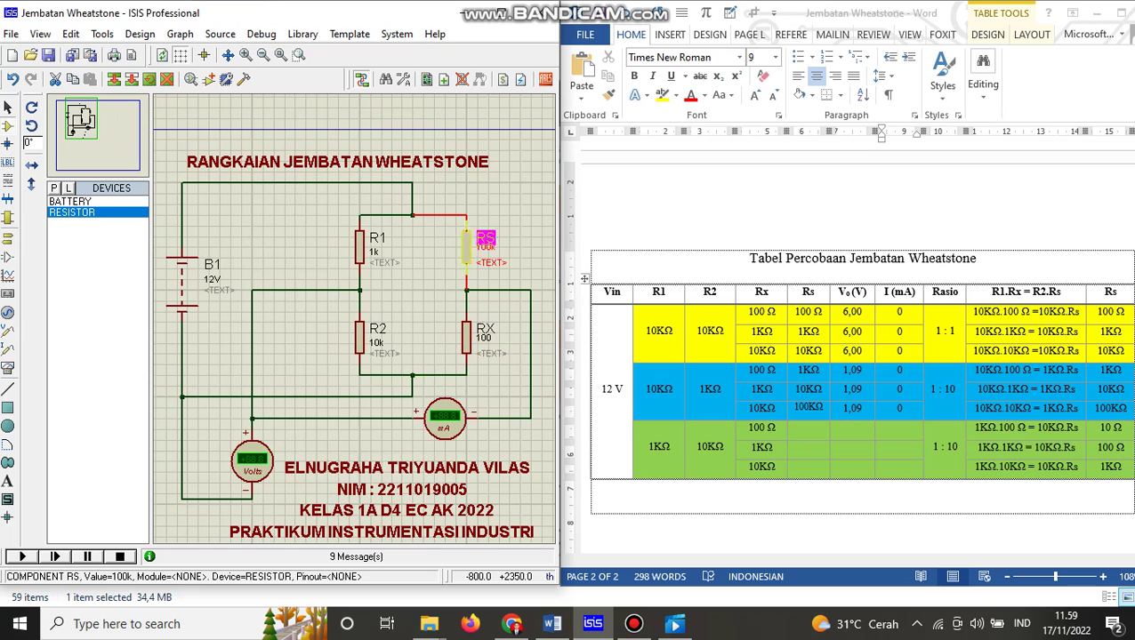
left_click(484, 240)
type("10")
key("Return")
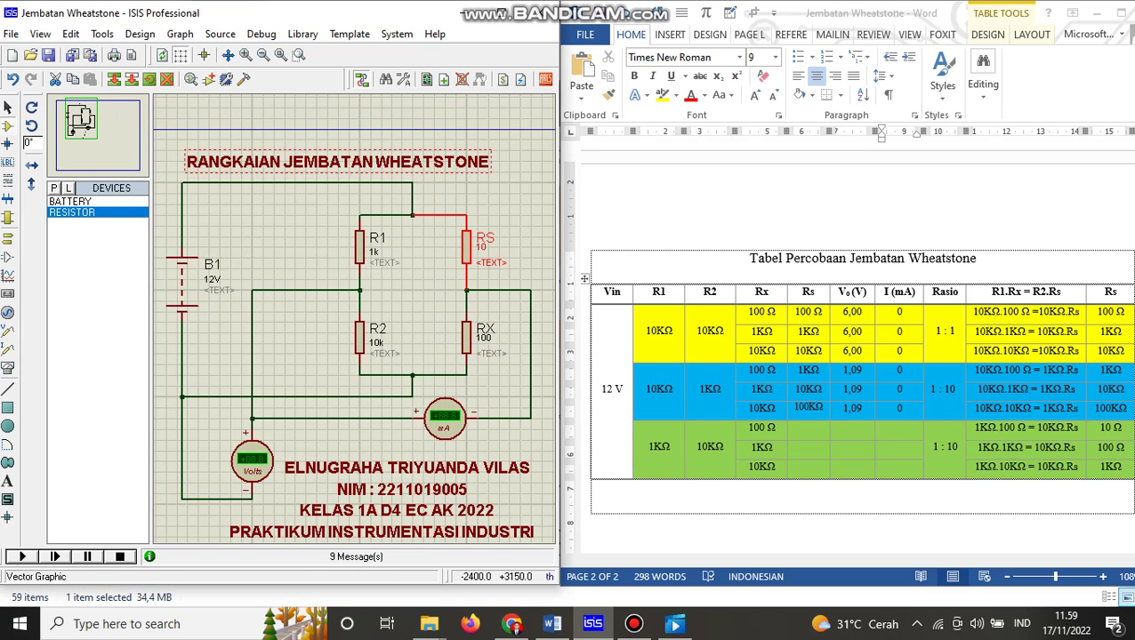
left_click(22, 556)
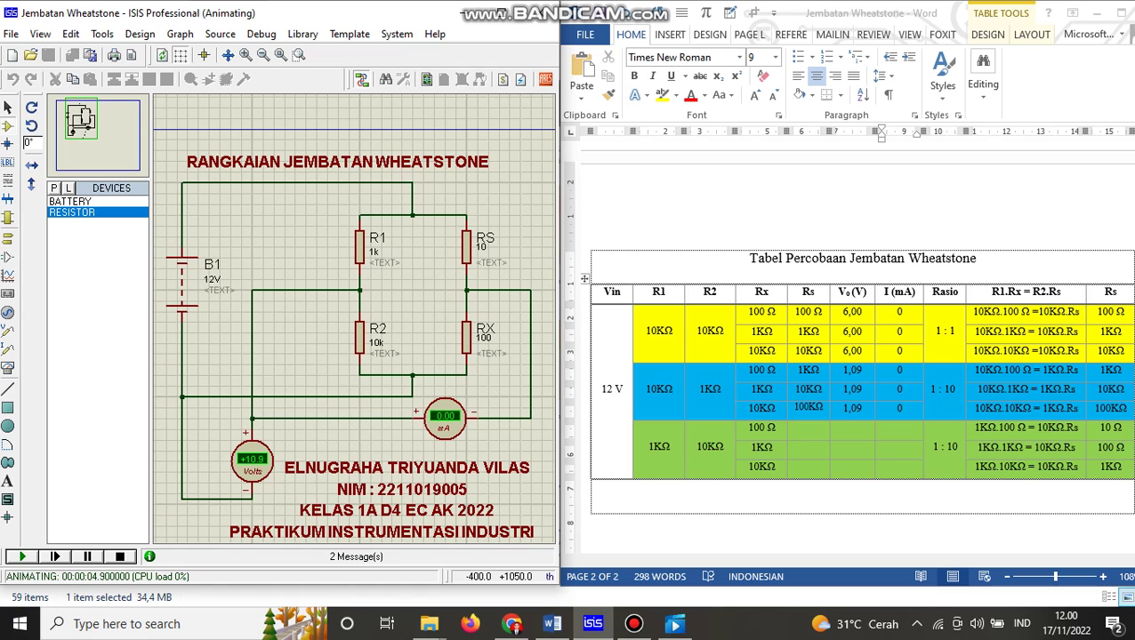
left_click(808, 427)
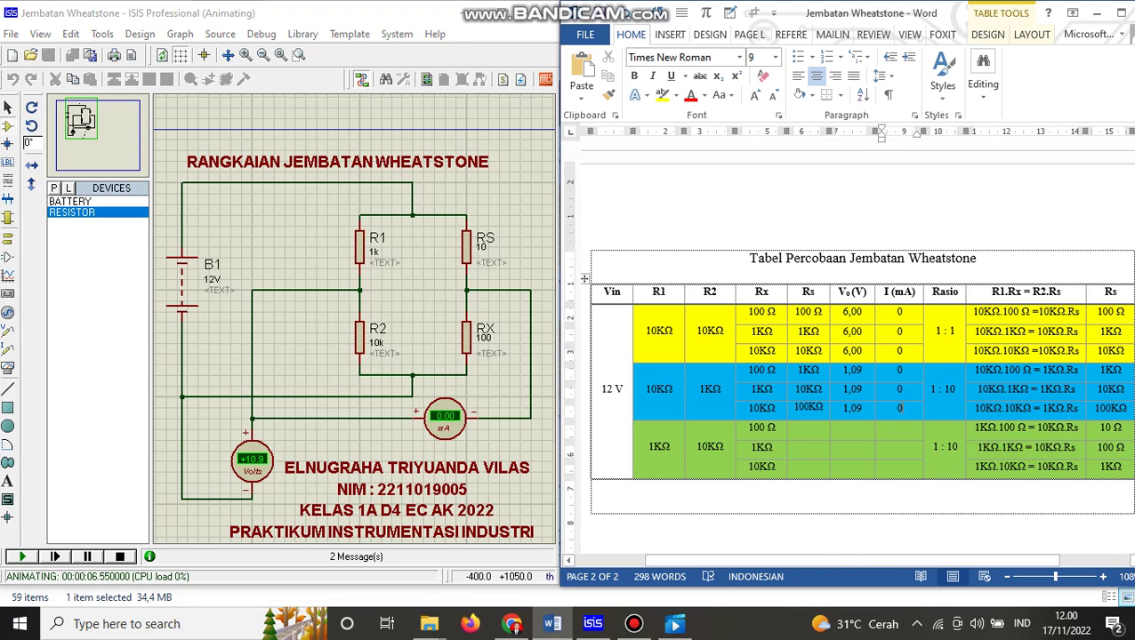
double_click(1105, 428)
left_click(1121, 428)
left_click(809, 427)
key("ctrl+v")
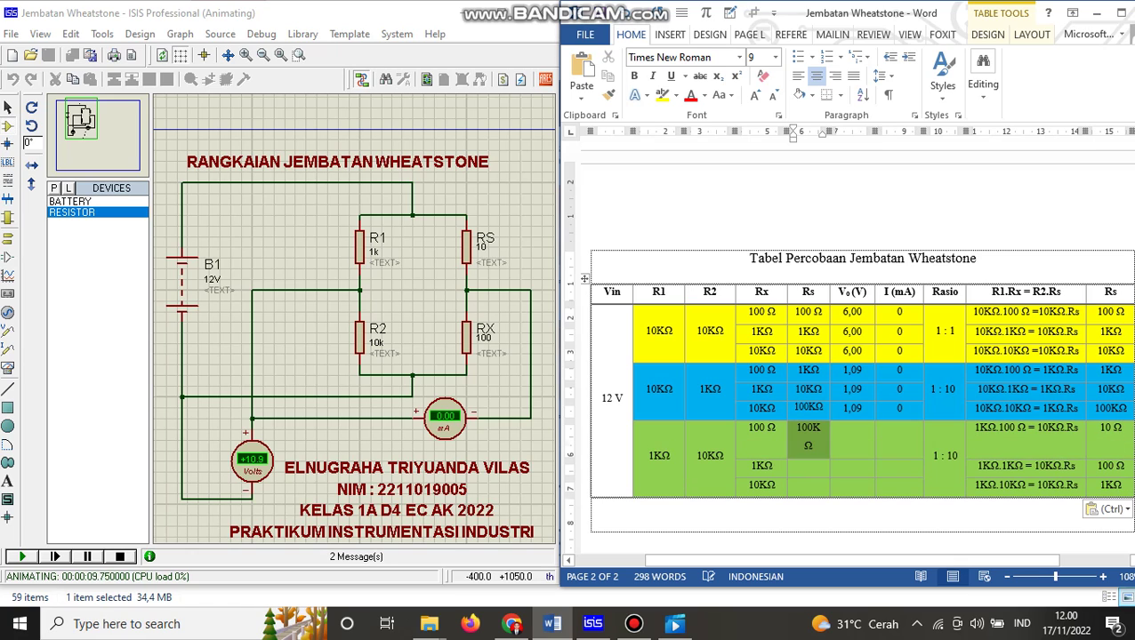
key("BackSpace")
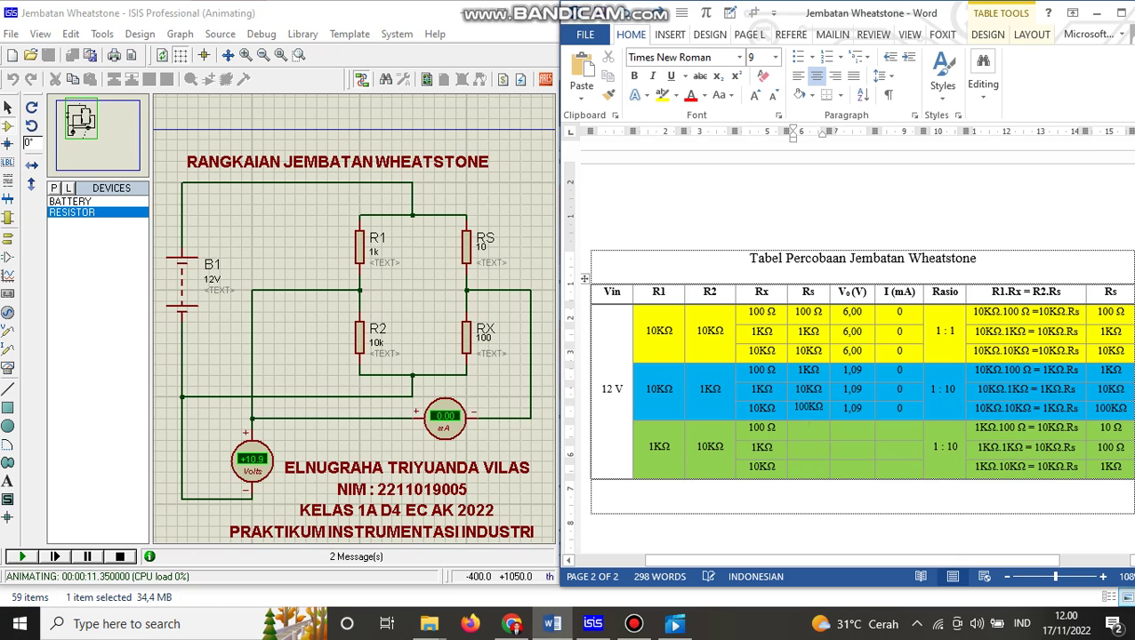
In the Word table's first green row, copy 10 Ω from the last column into Rs and enter V₀ 10,9 and I 0.
left_click_drag(1099, 428, 1120, 428)
key("ctrl+c")
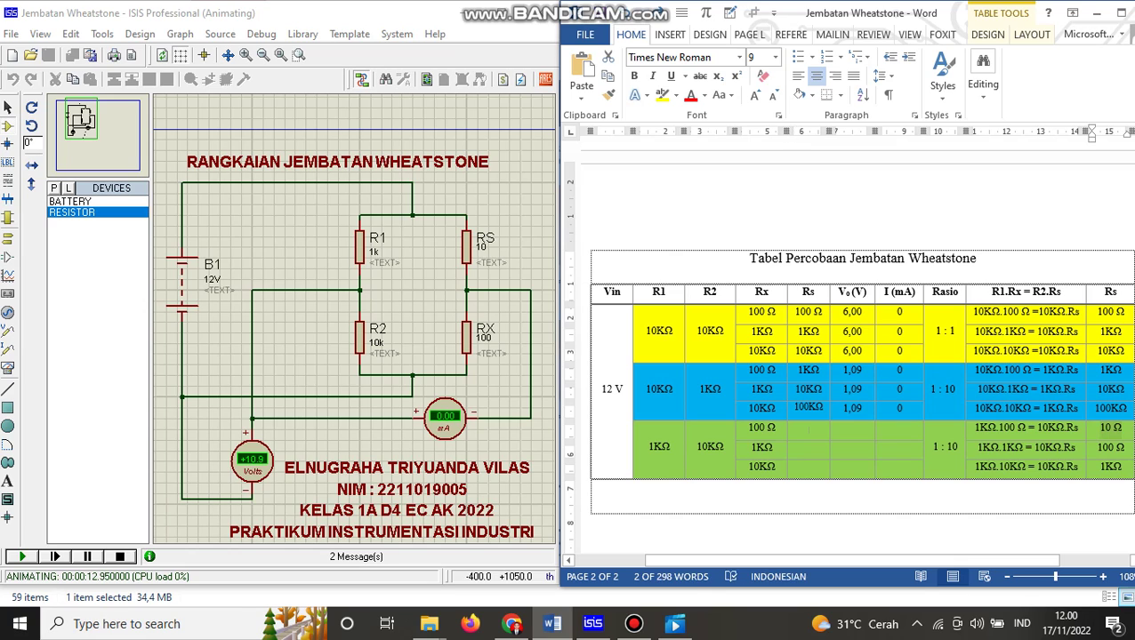
left_click(808, 429)
key("ctrl+v")
left_click(851, 428)
type("10")
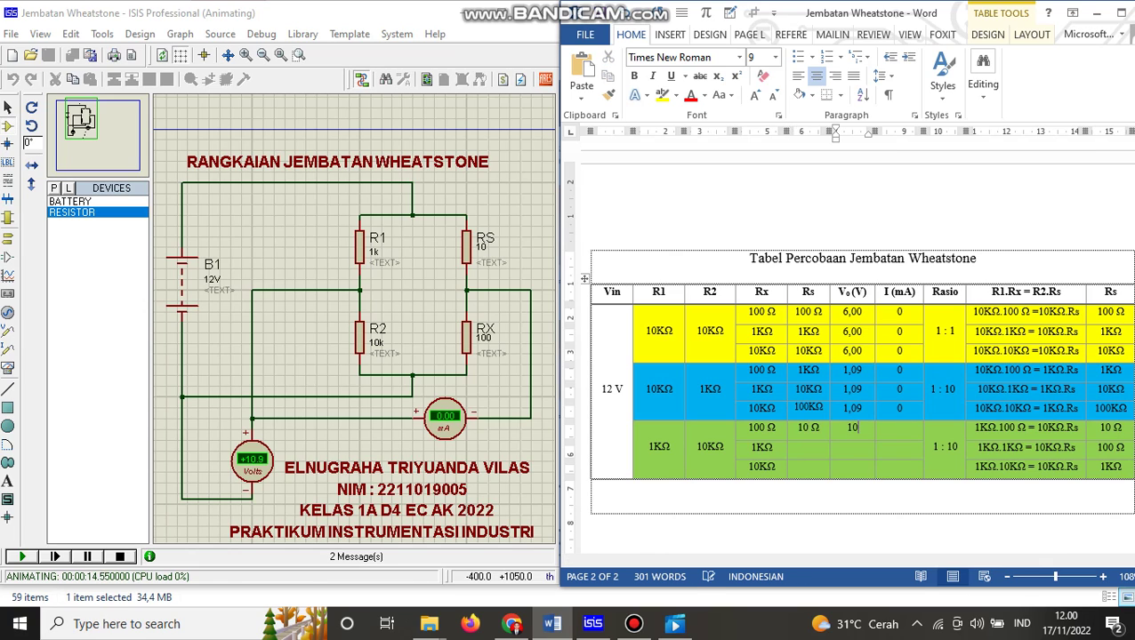
type(",9")
key("Tab")
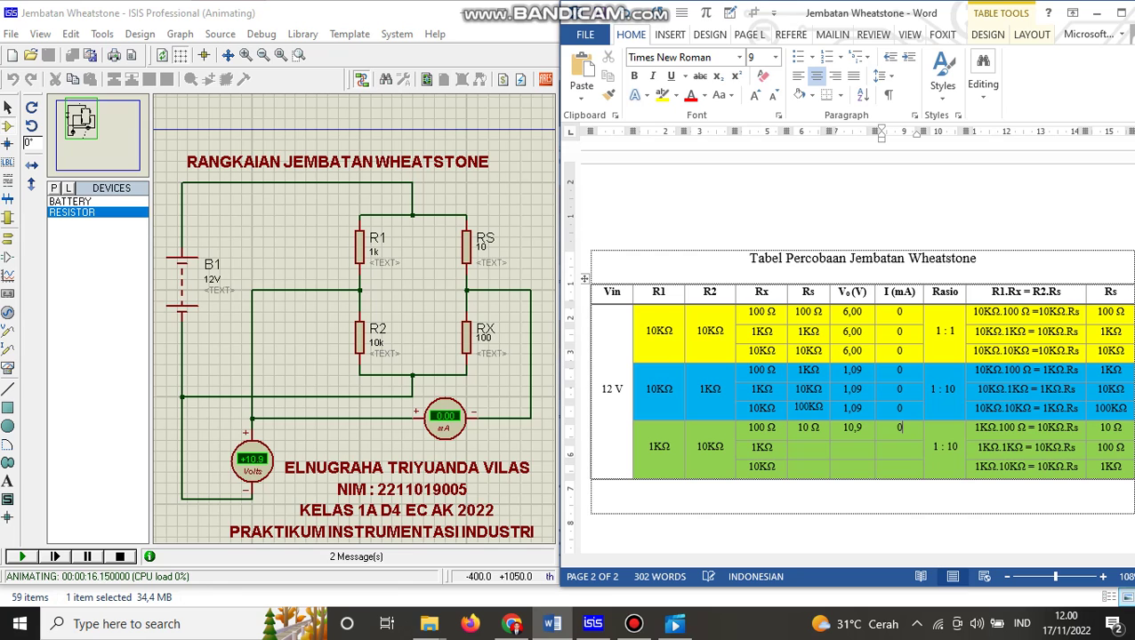
type("0")
Stop the simulation in ISIS, set resistor RX to 1k and RS to 100, and rerun it.
left_click(120, 557)
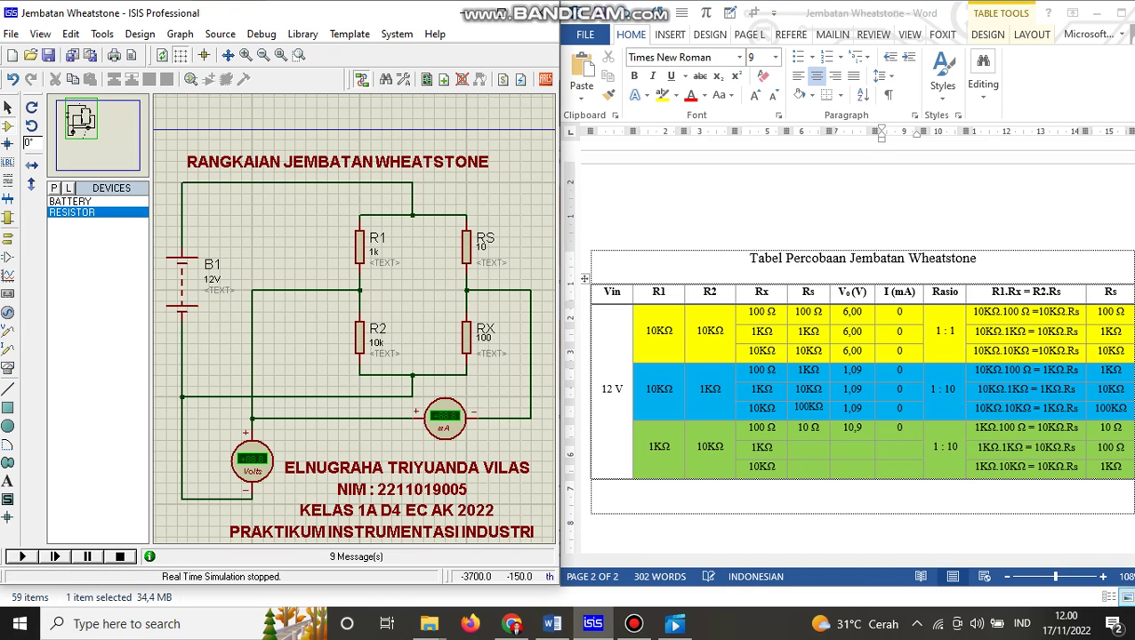
double_click(483, 337)
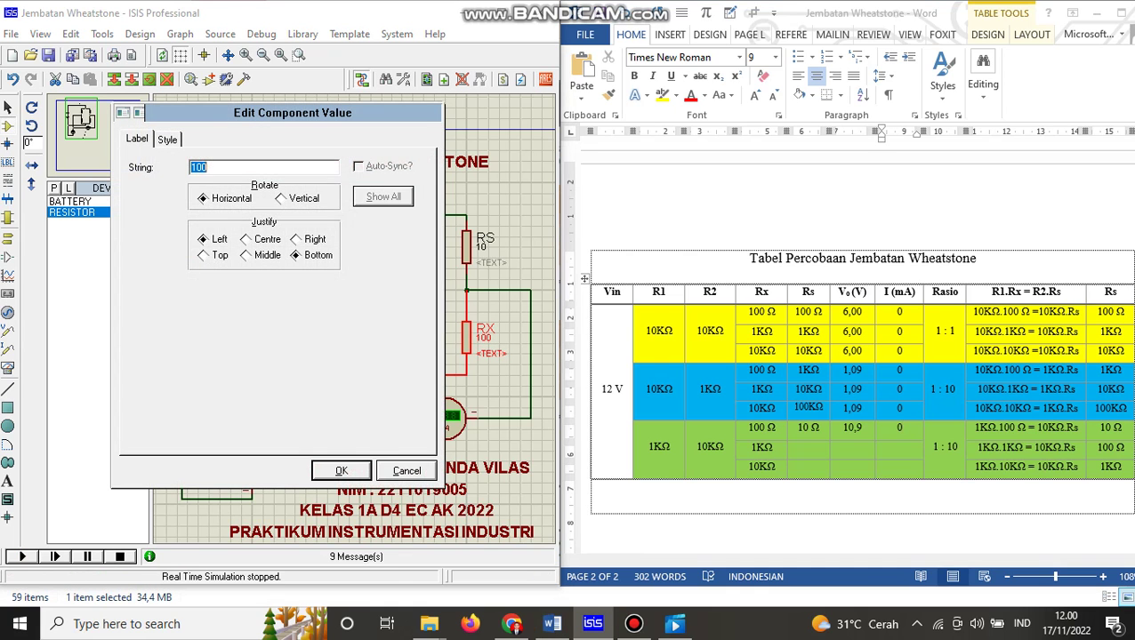
type("1k")
key("Return")
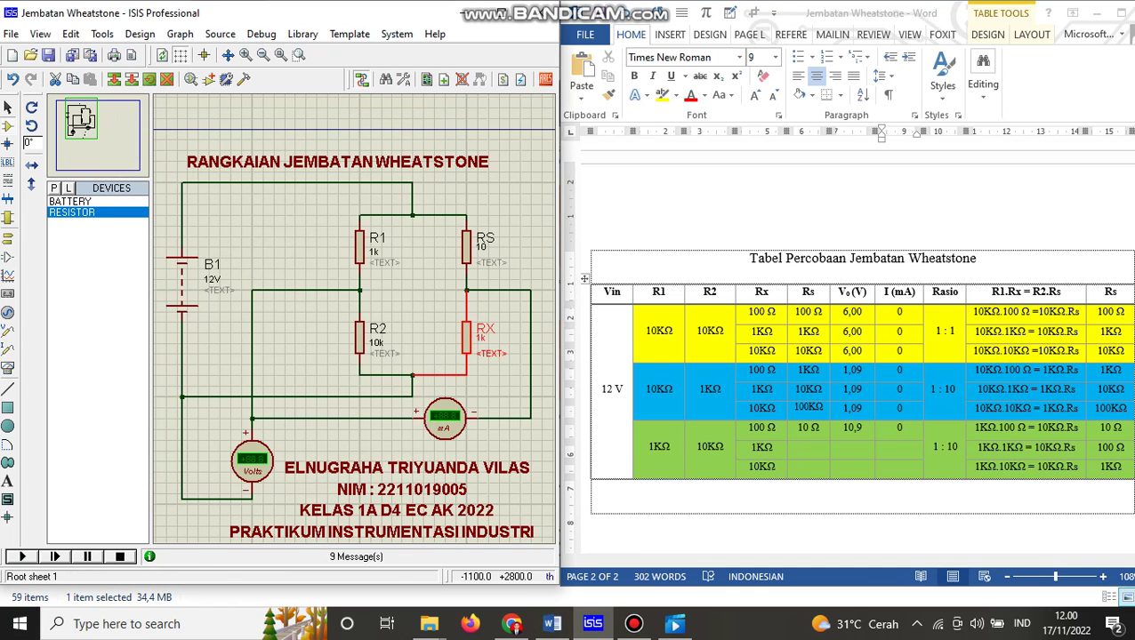
double_click(481, 246)
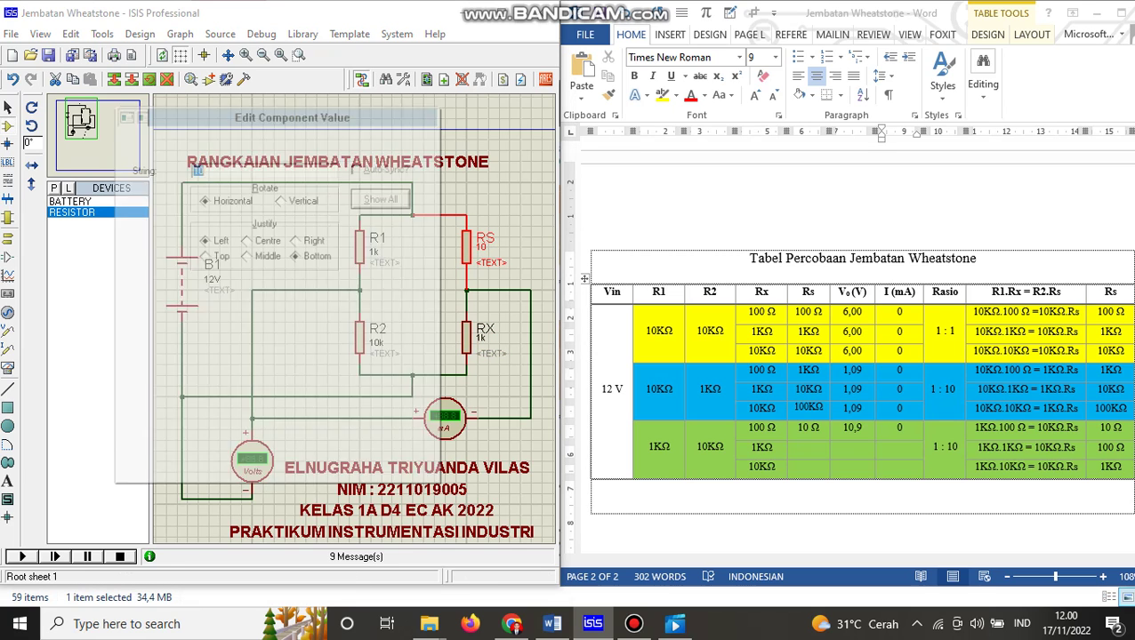
type("100")
key("Return")
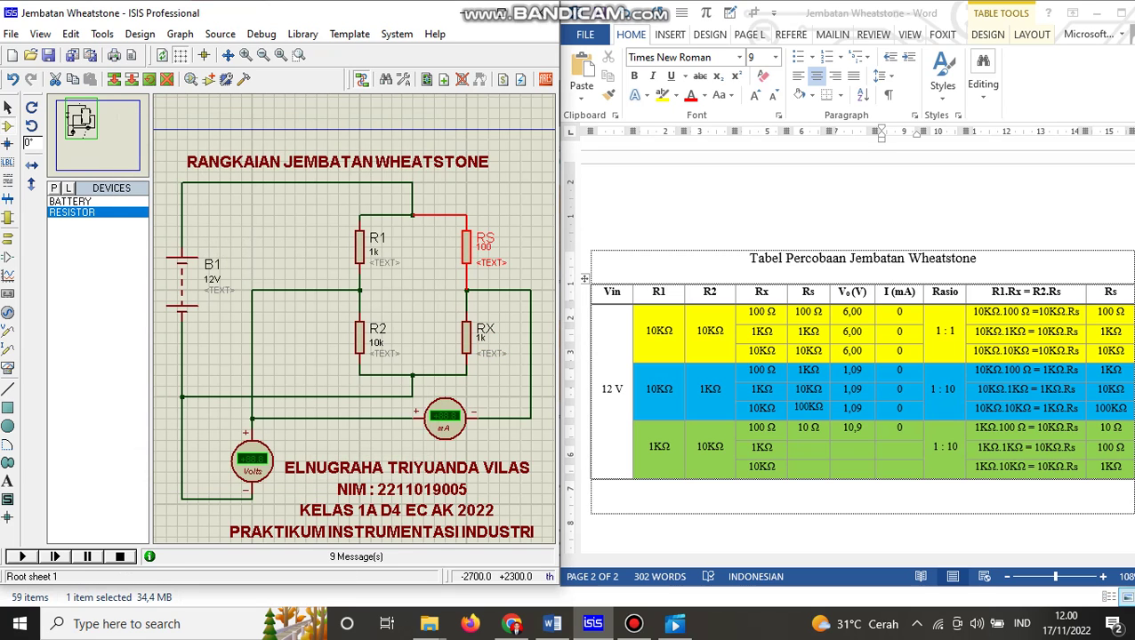
left_click(23, 556)
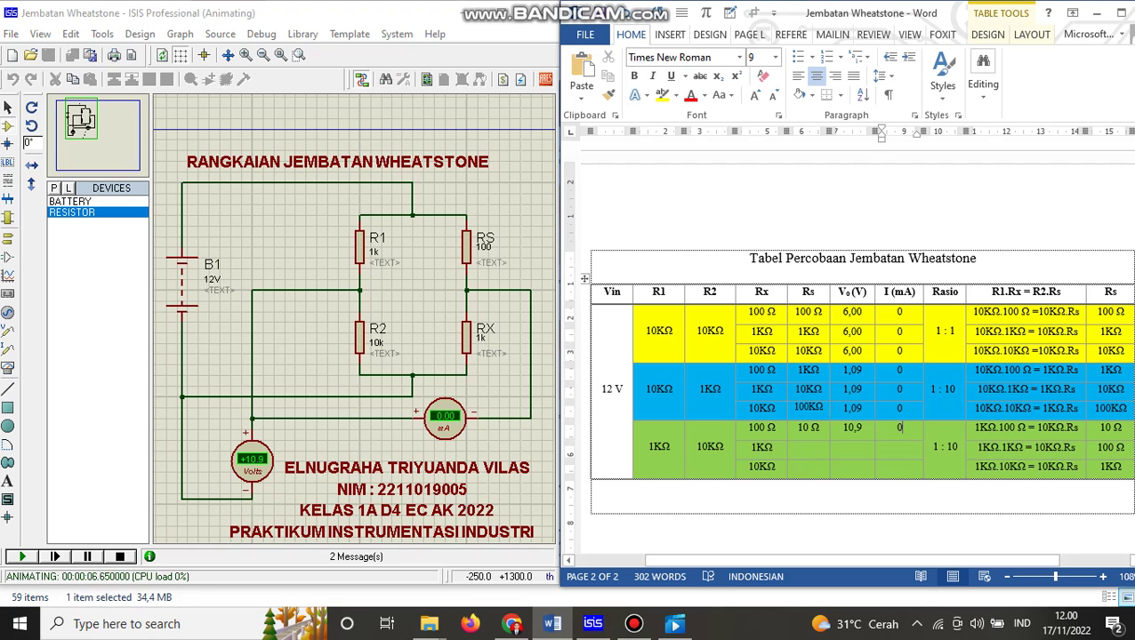
In the Word table's second green row, copy 100 Ω from the last column into Rs and enter V₀ 10,9 and I 0.
left_click_drag(1098, 448, 1124, 448)
key("ctrl+c")
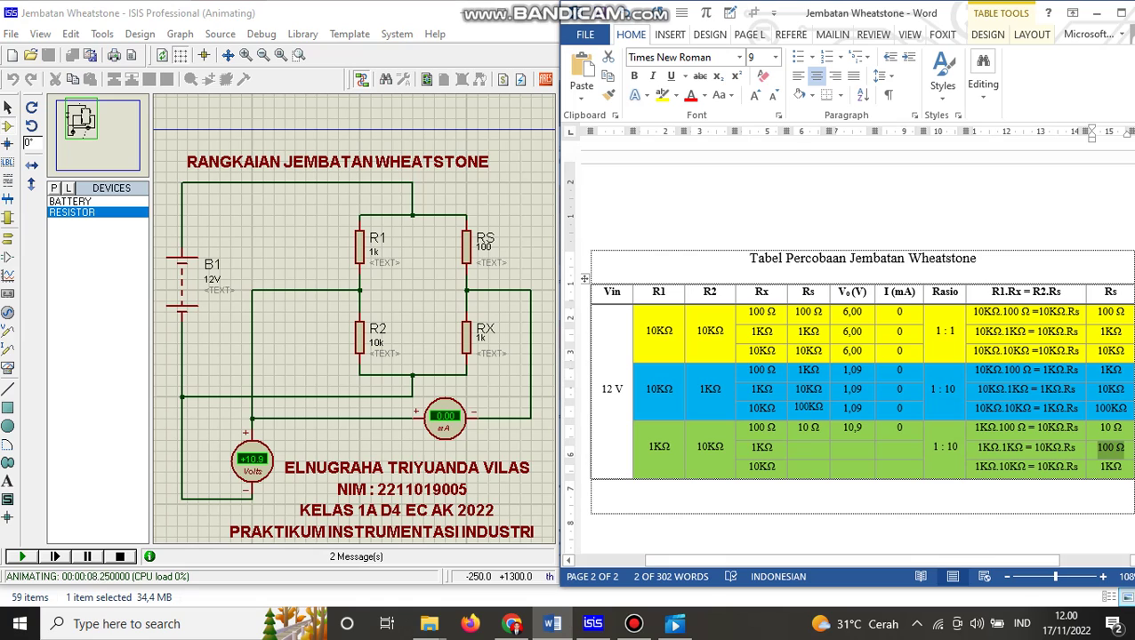
left_click(808, 448)
key("ctrl+v")
left_click(852, 448)
type("1")
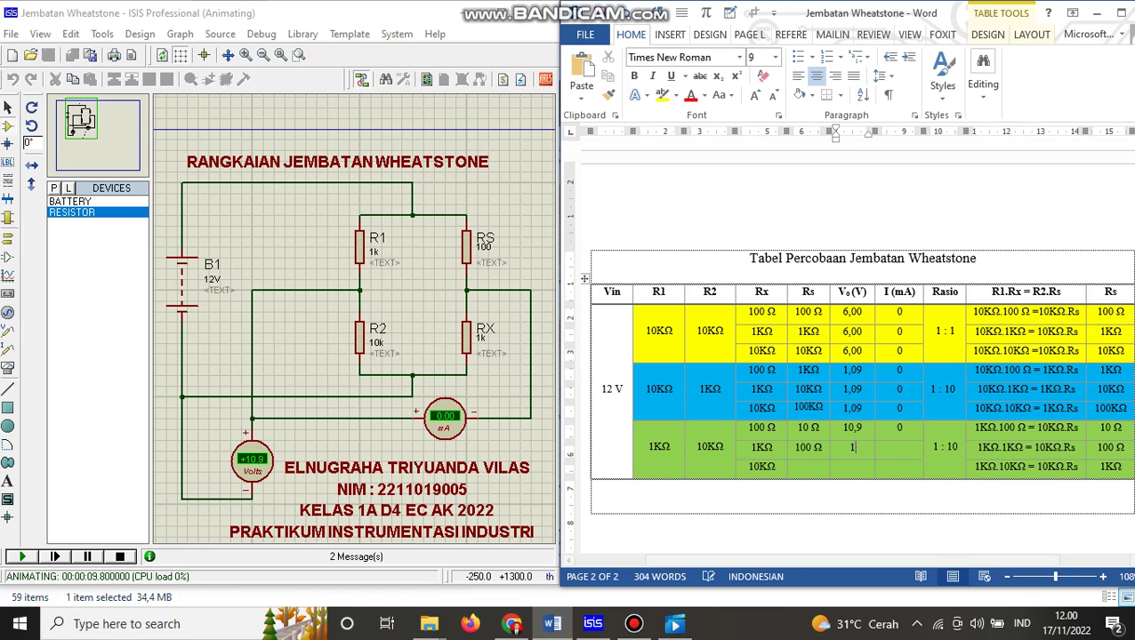
type("0,9")
key("Tab")
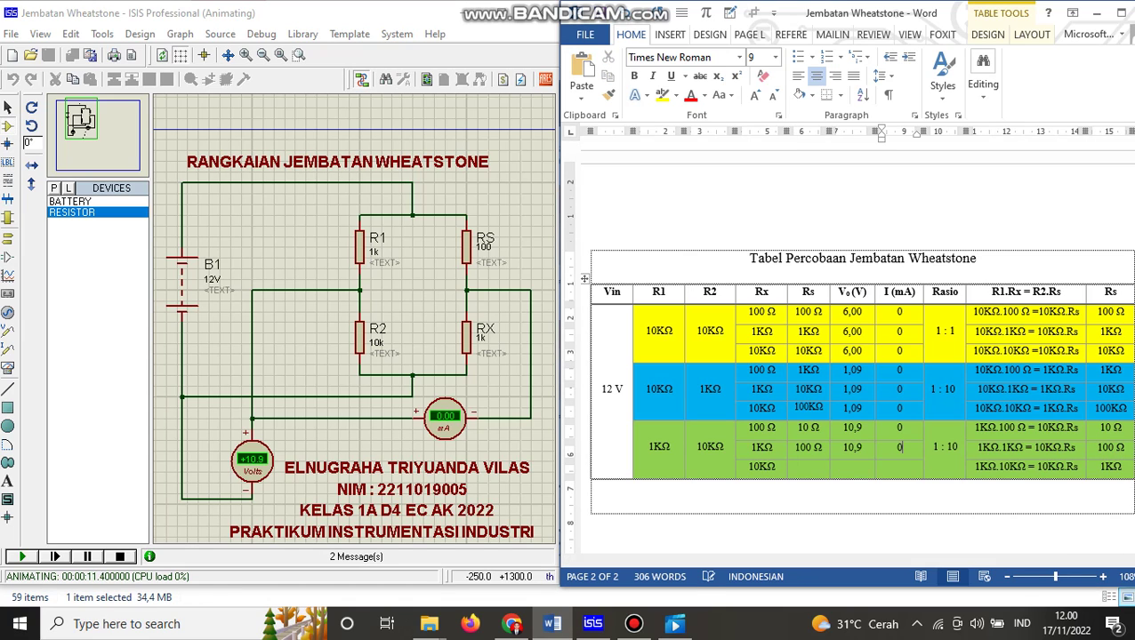
Stop the simulation in ISIS, set resistor RX to 10k and RS to 1k, and rerun it.
left_click(120, 556)
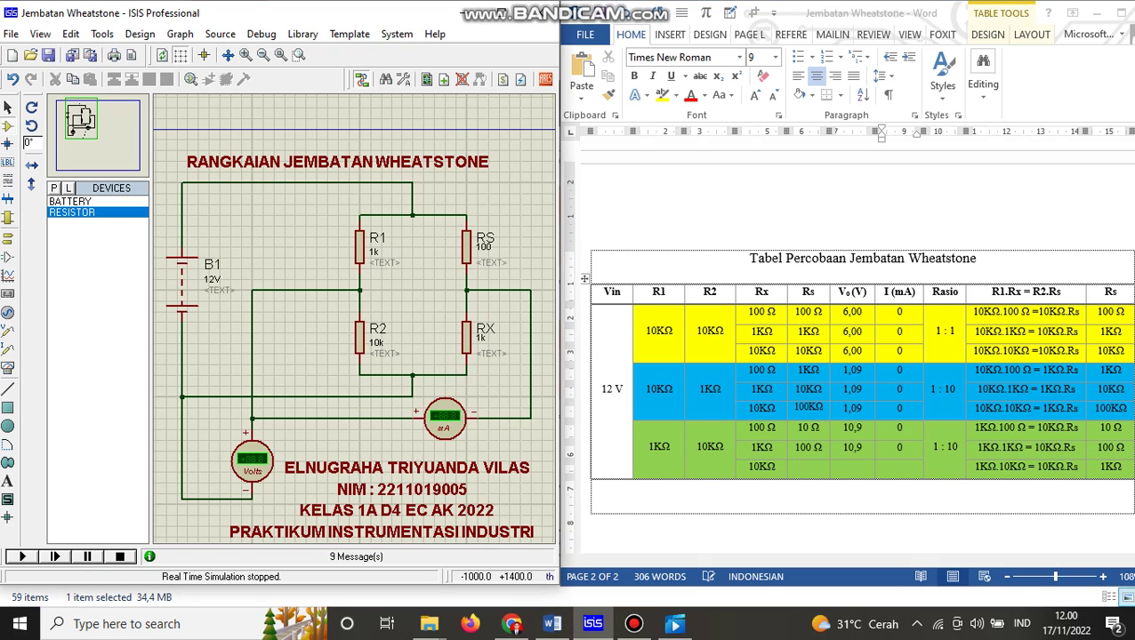
double_click(481, 337)
type("10k")
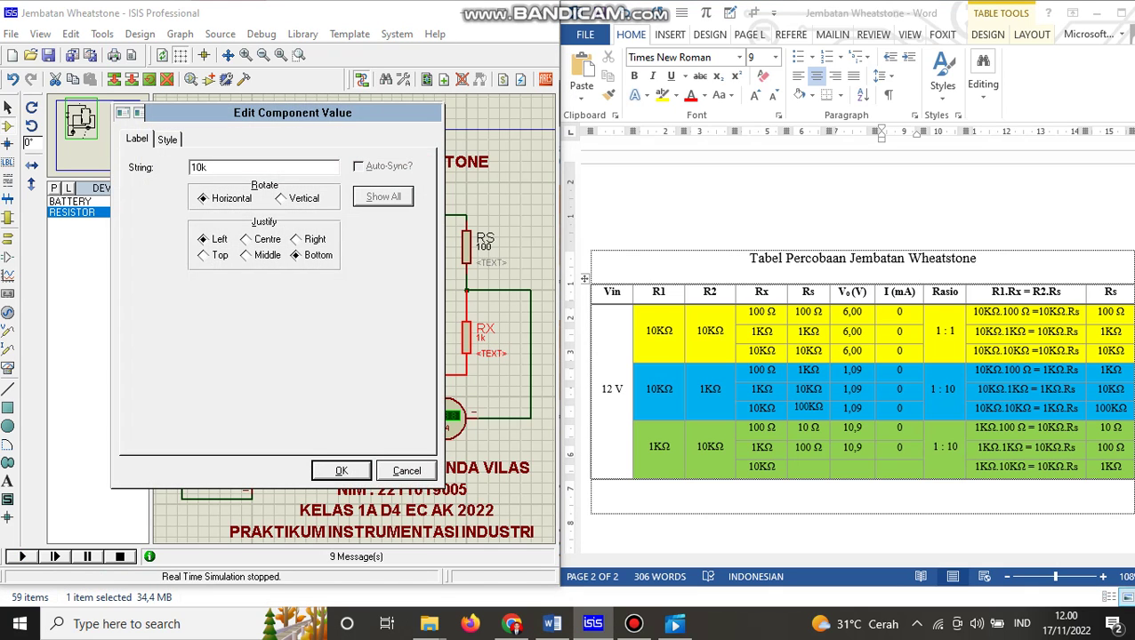
key("Return")
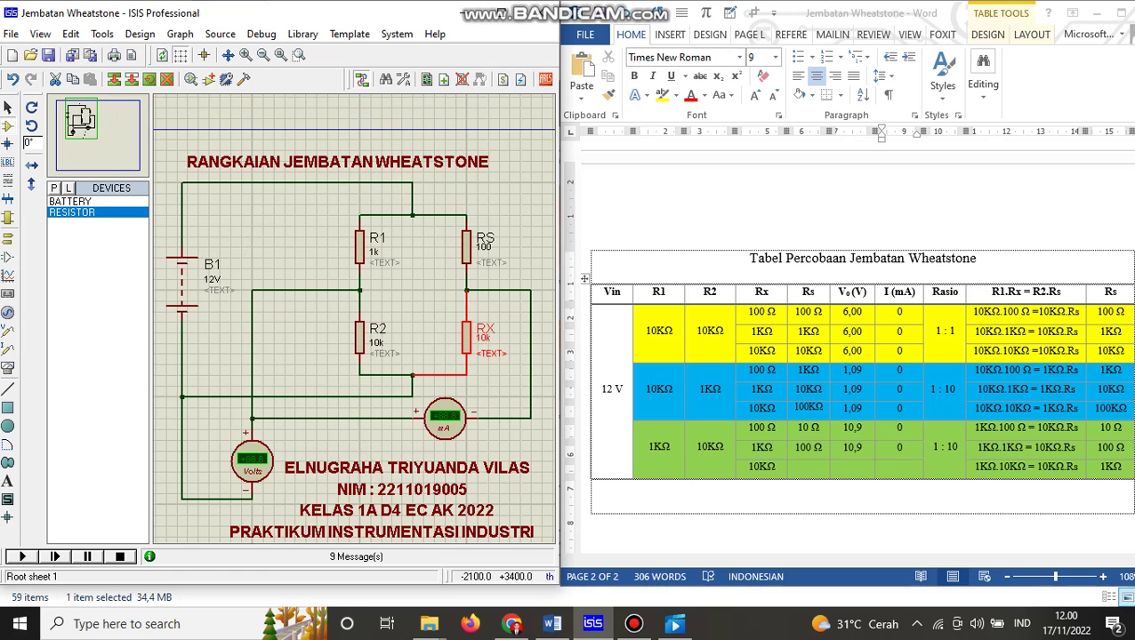
double_click(482, 247)
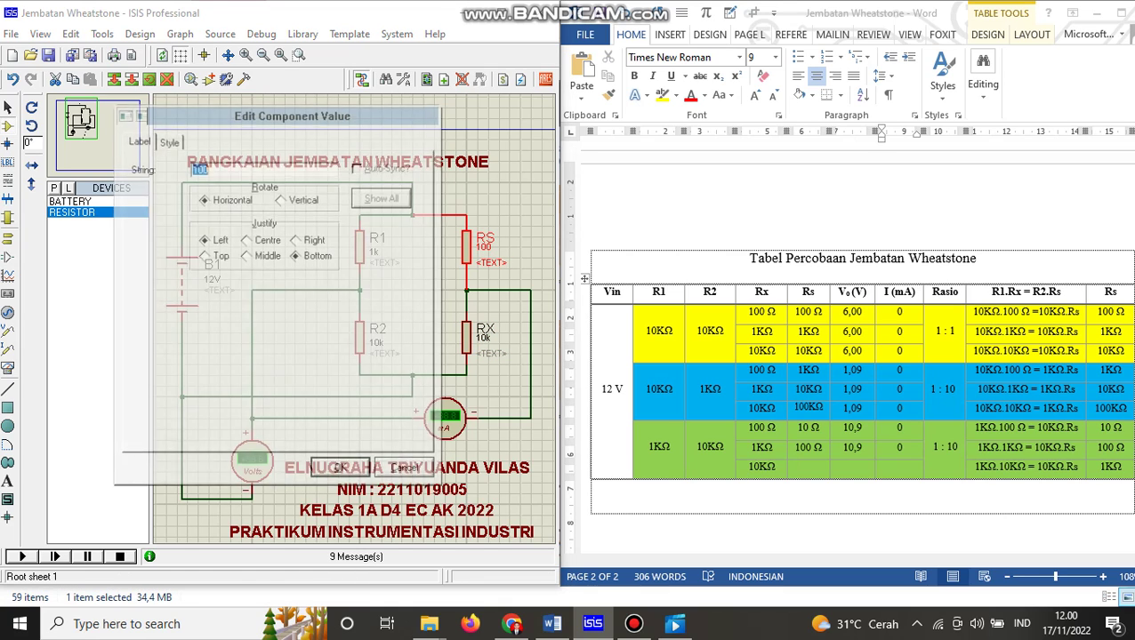
type("1")
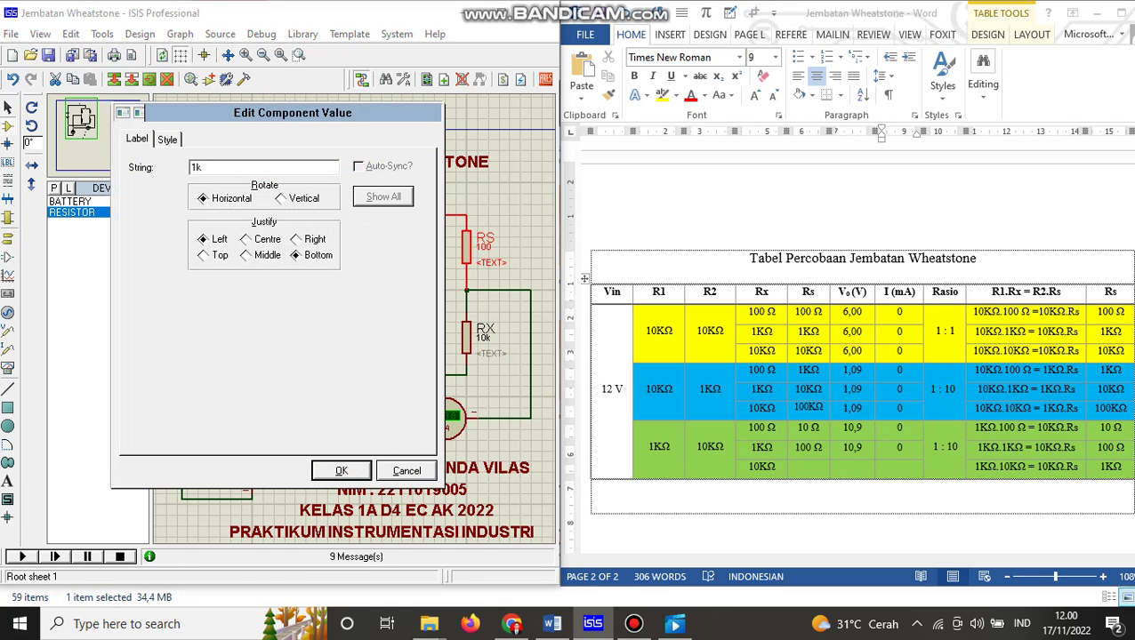
type("k")
key("Return")
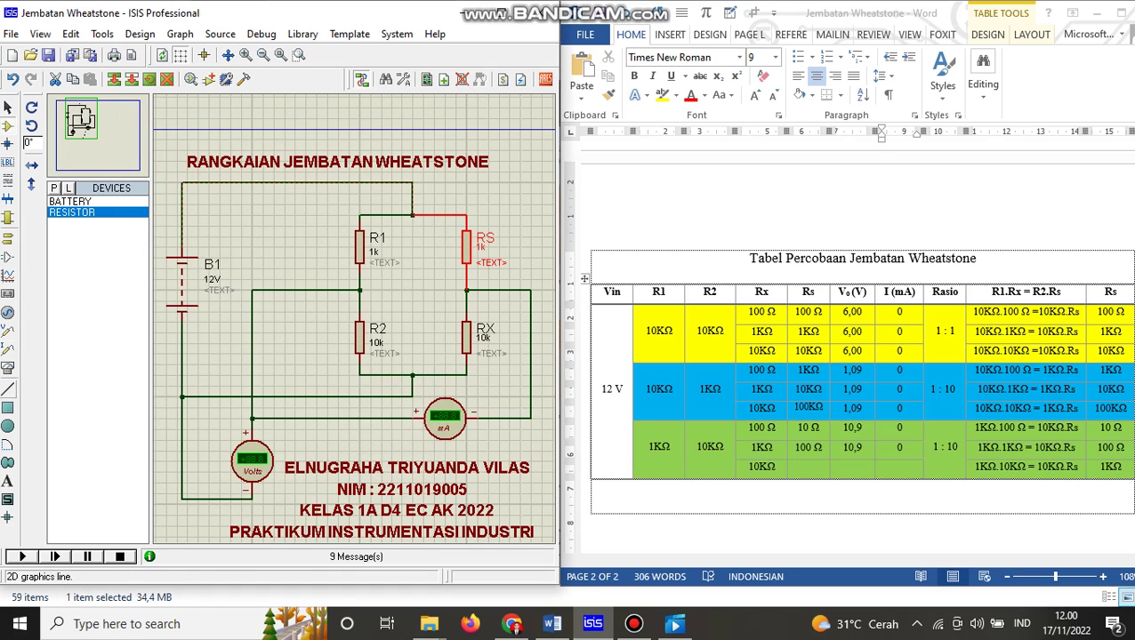
left_click(22, 557)
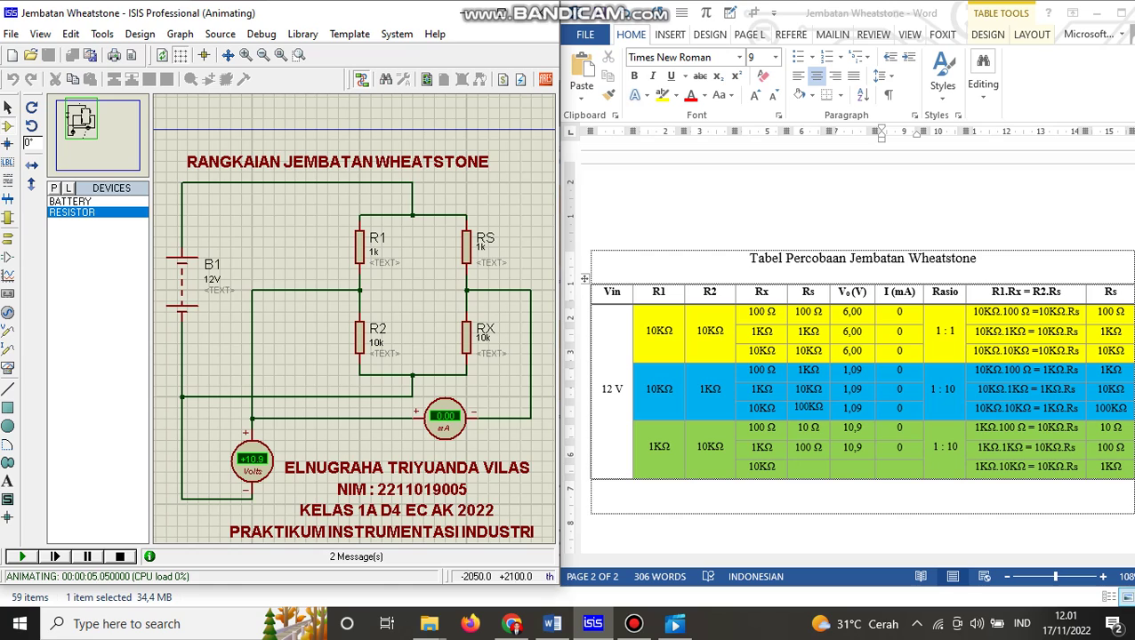
In the Word table's third green row, copy 1KΩ from the last column into Rs and enter V₀ 10,9 and I 0.
left_click(1099, 467)
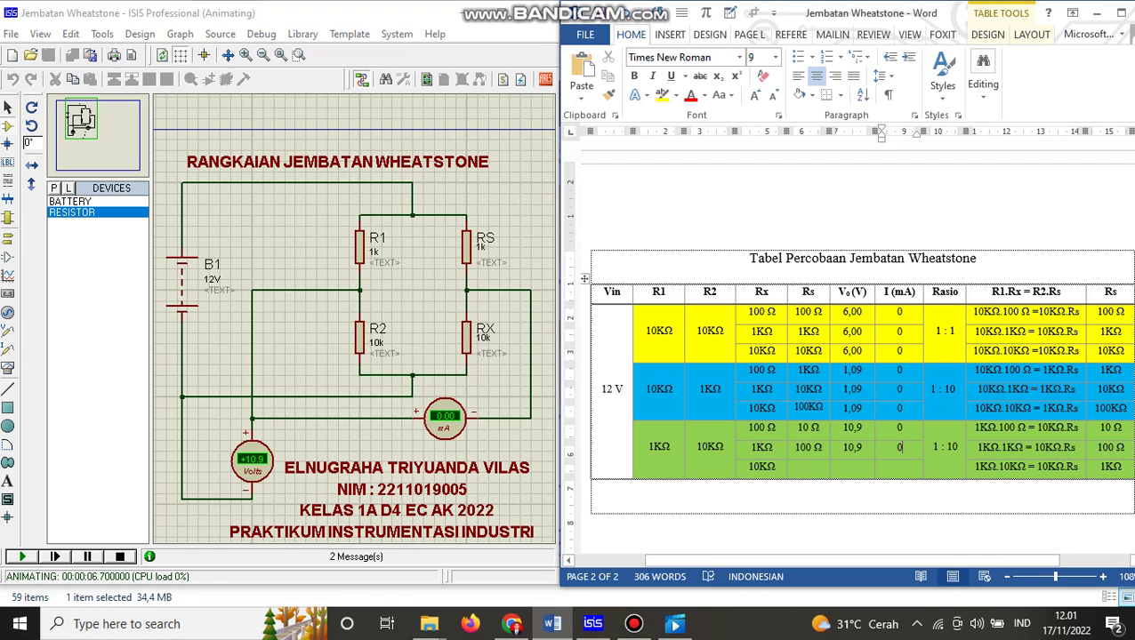
left_click_drag(1099, 467, 1120, 467)
key("ctrl+c")
left_click(808, 467)
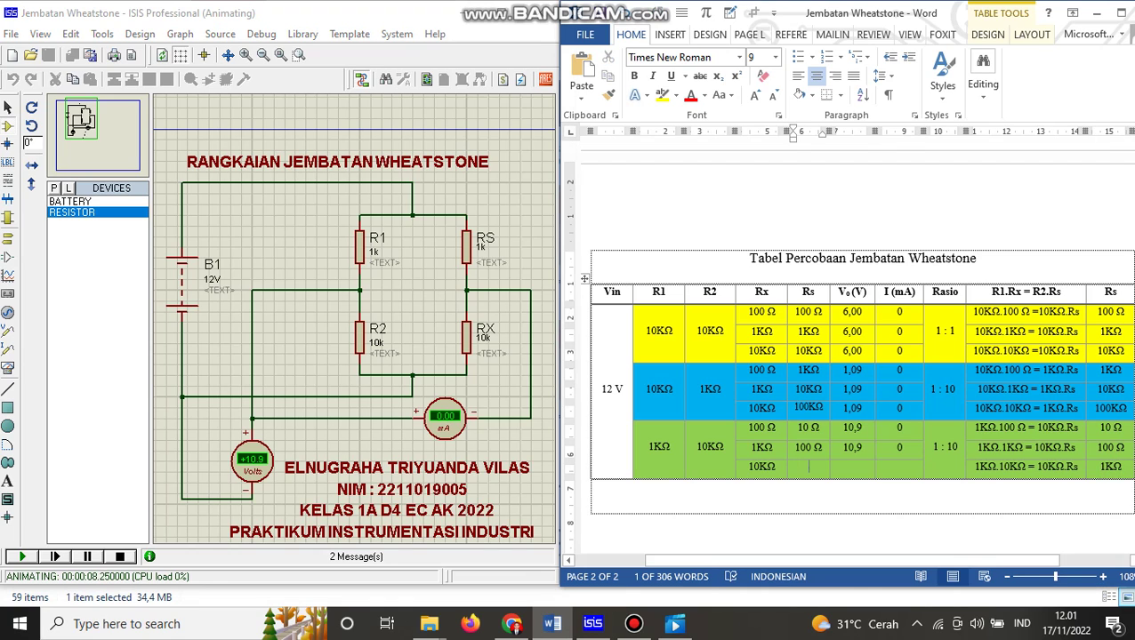
key("ctrl+v")
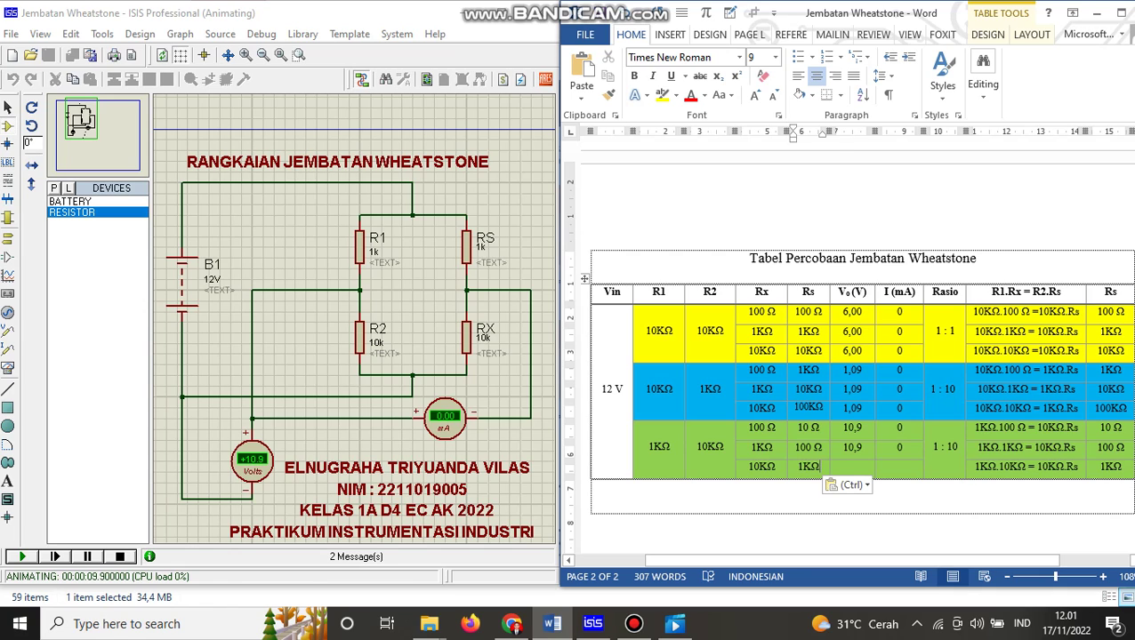
left_click(852, 467)
type("10,9")
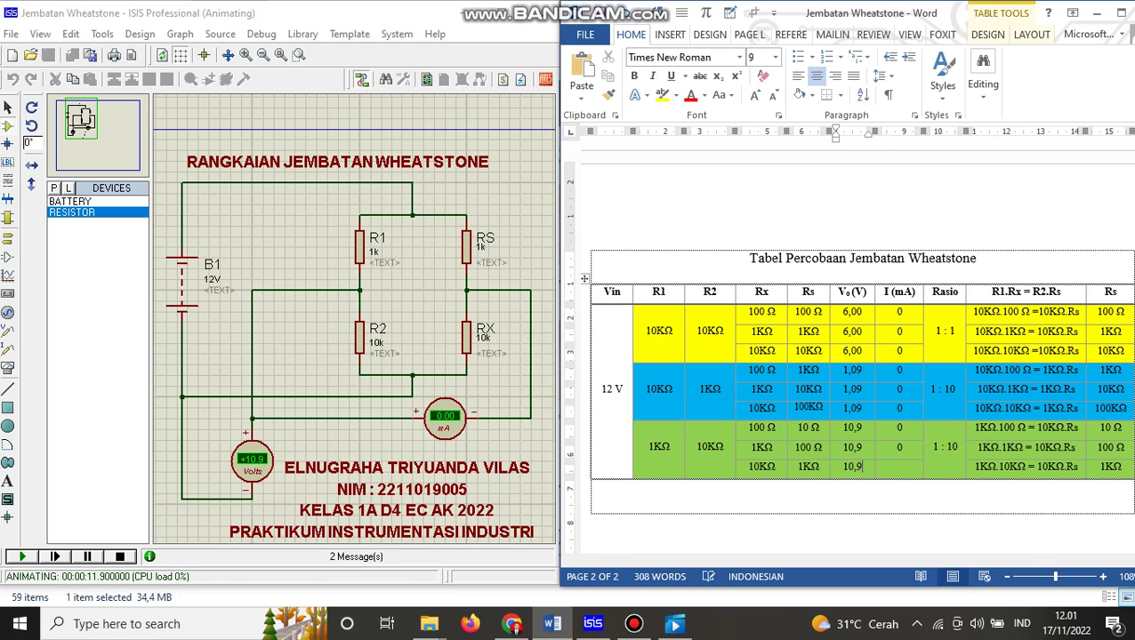
key("Tab")
type("0")
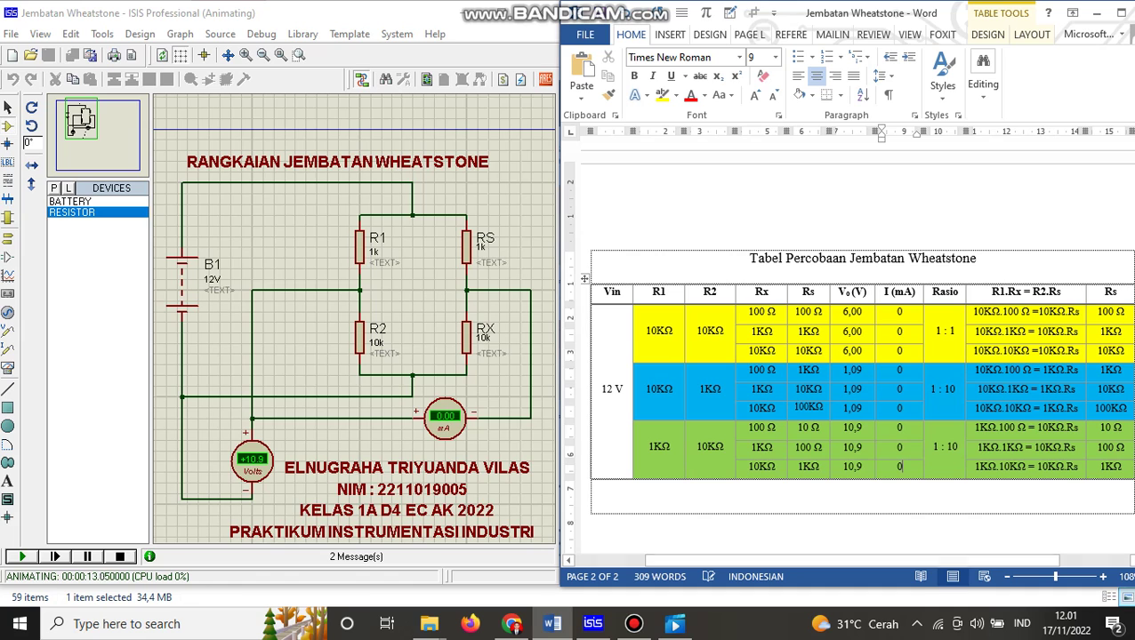
scroll(854, 356, "up", 5)
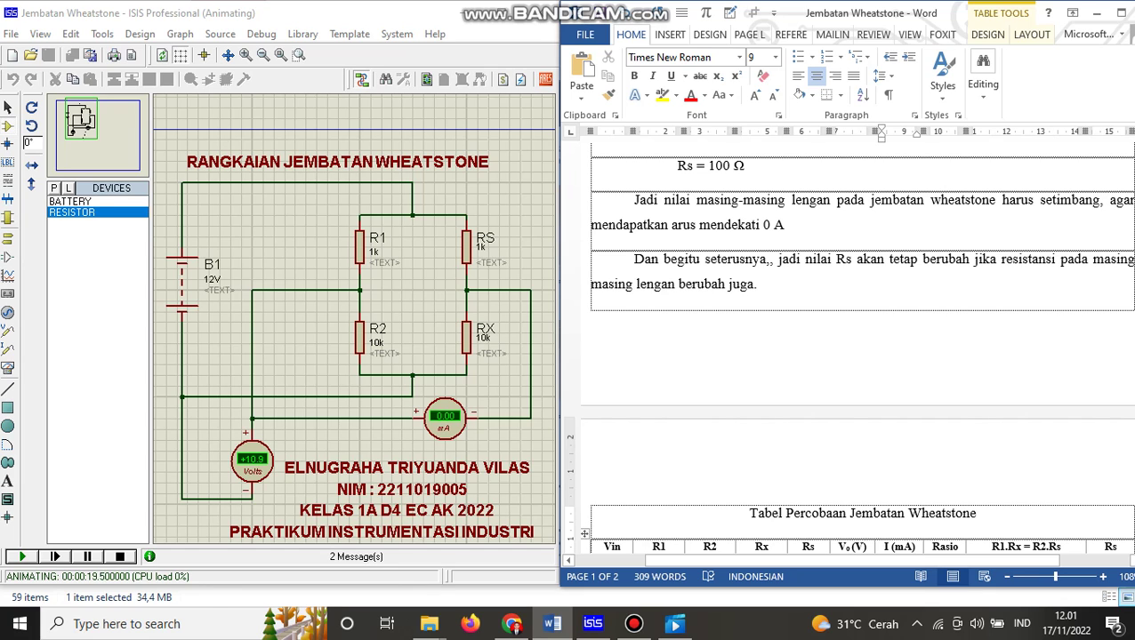
scroll(854, 400, "down", 4)
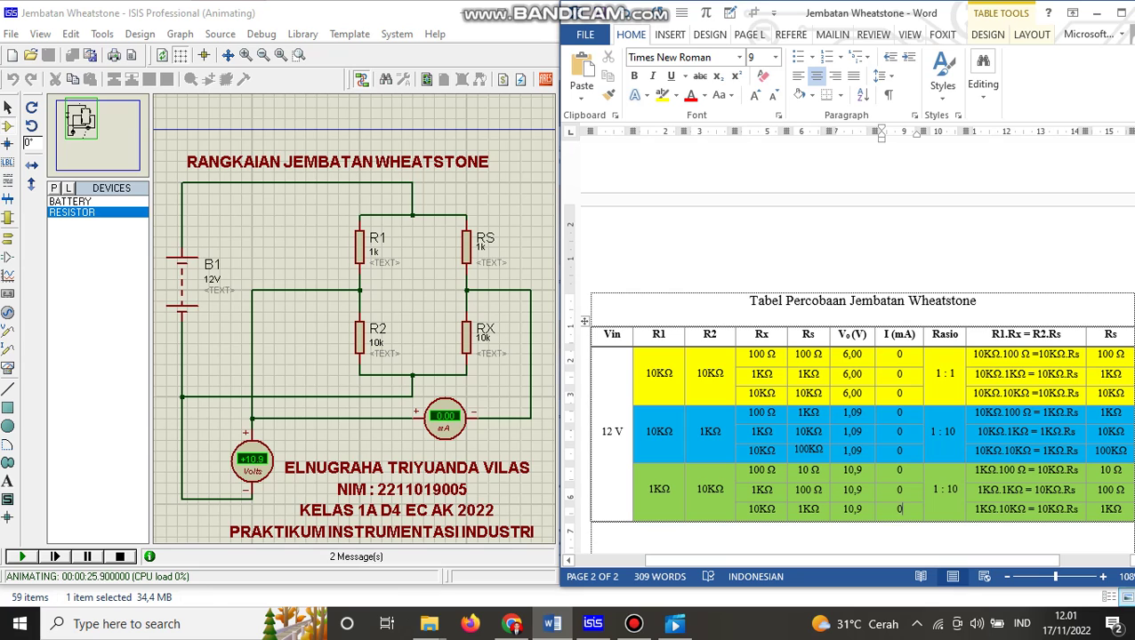
Stop the simulation in ISIS, set resistor R2 to 15k and RS to 12k, and test-run the changed bridge before stopping it again.
left_click(120, 557)
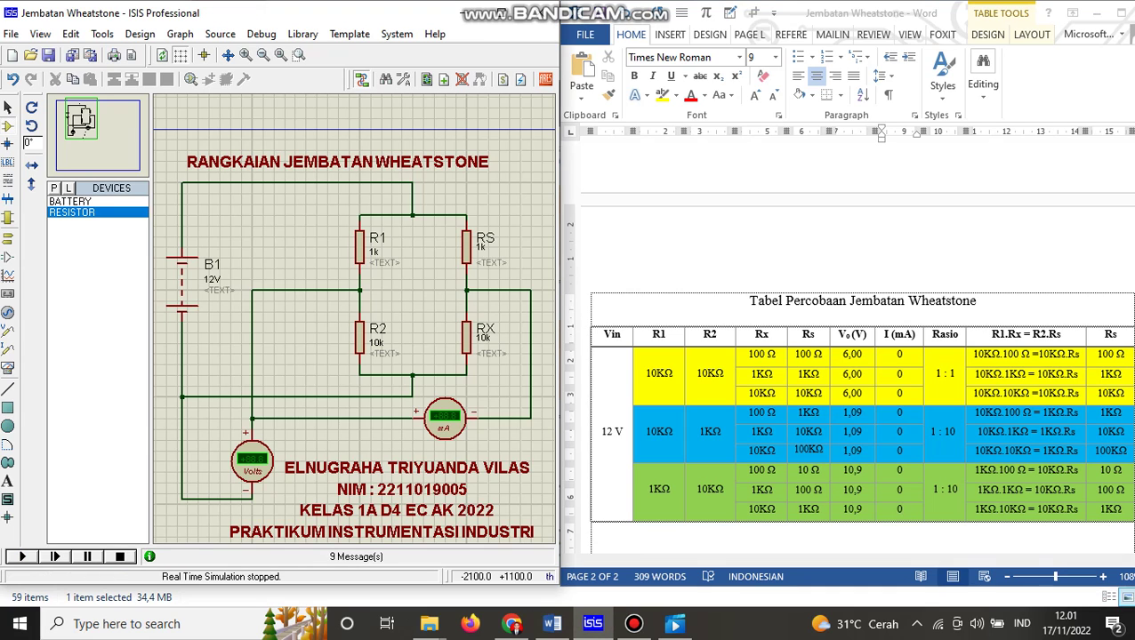
double_click(377, 342)
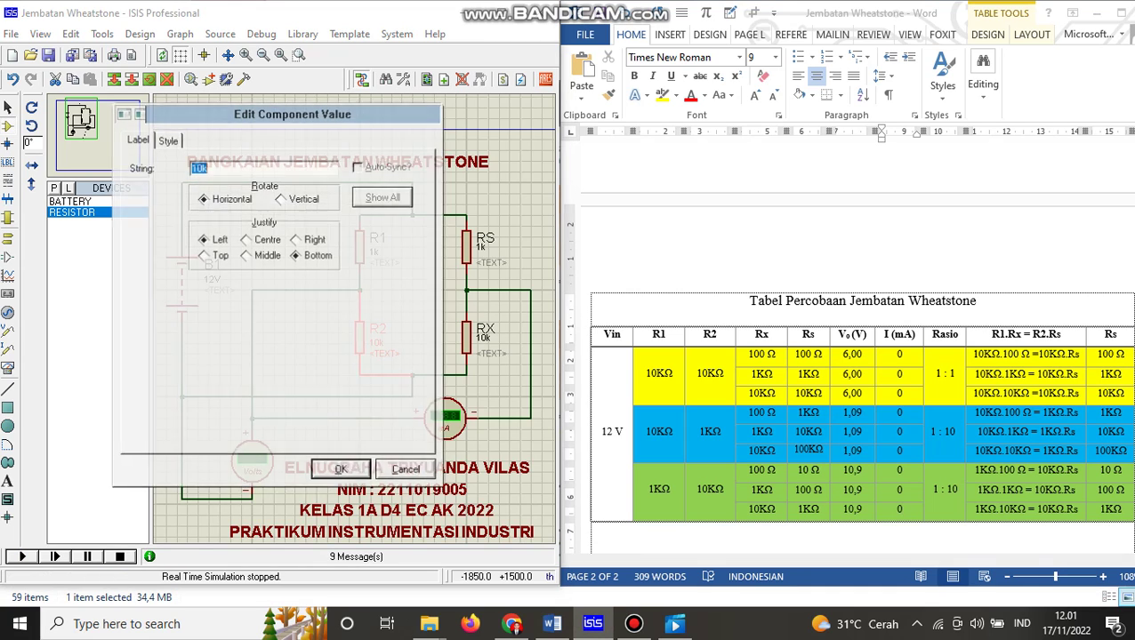
type("15k")
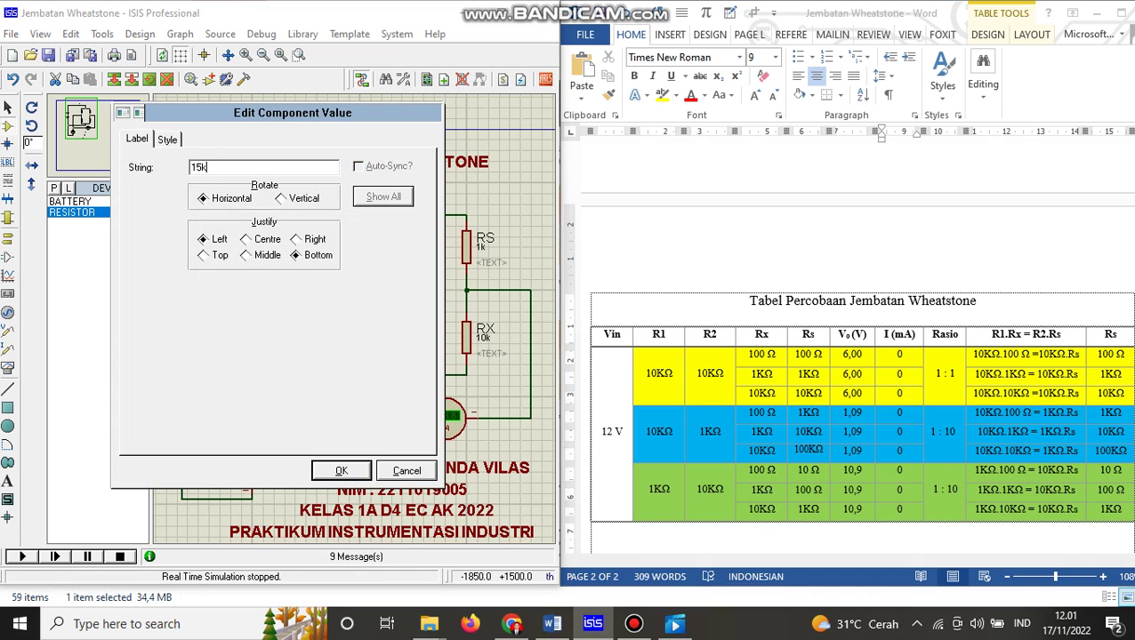
key("Return")
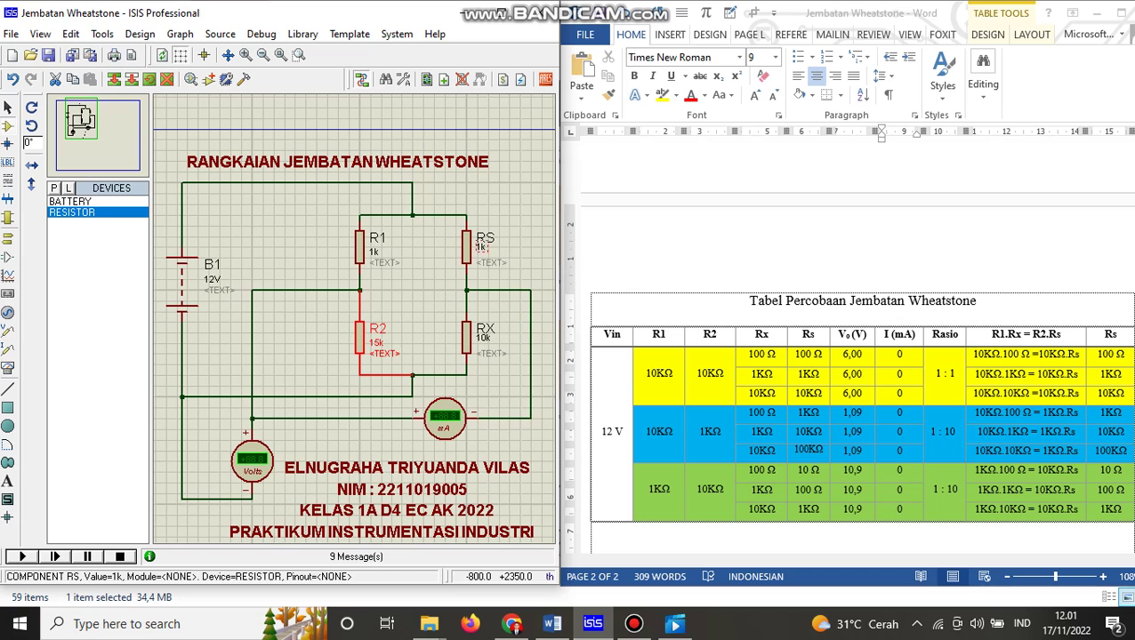
double_click(479, 247)
type("1")
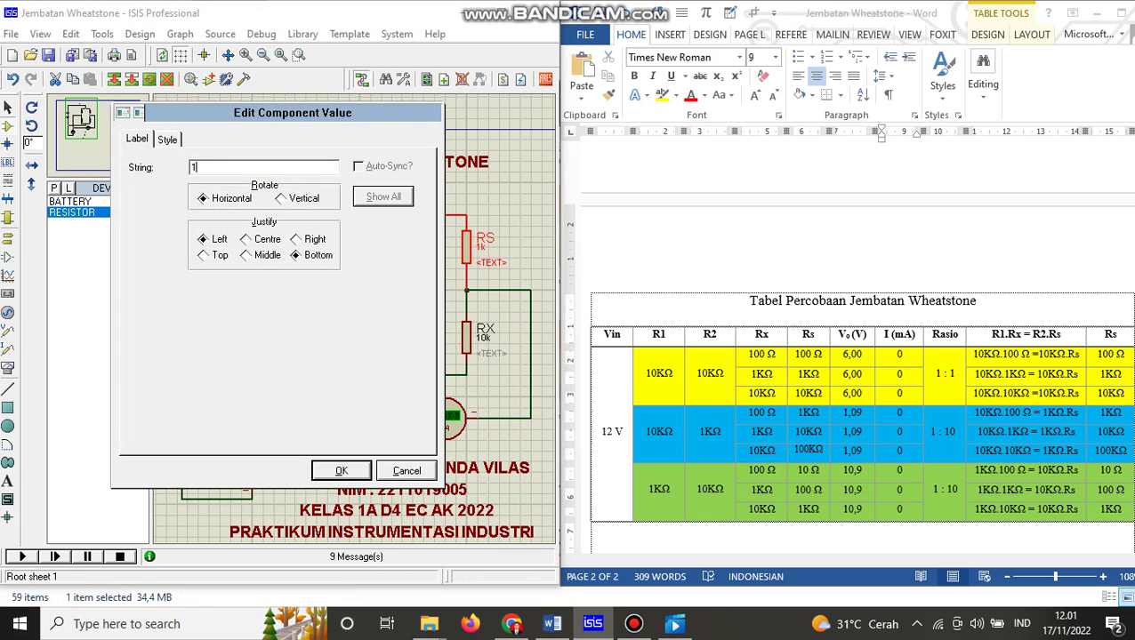
type("2k")
key("Return")
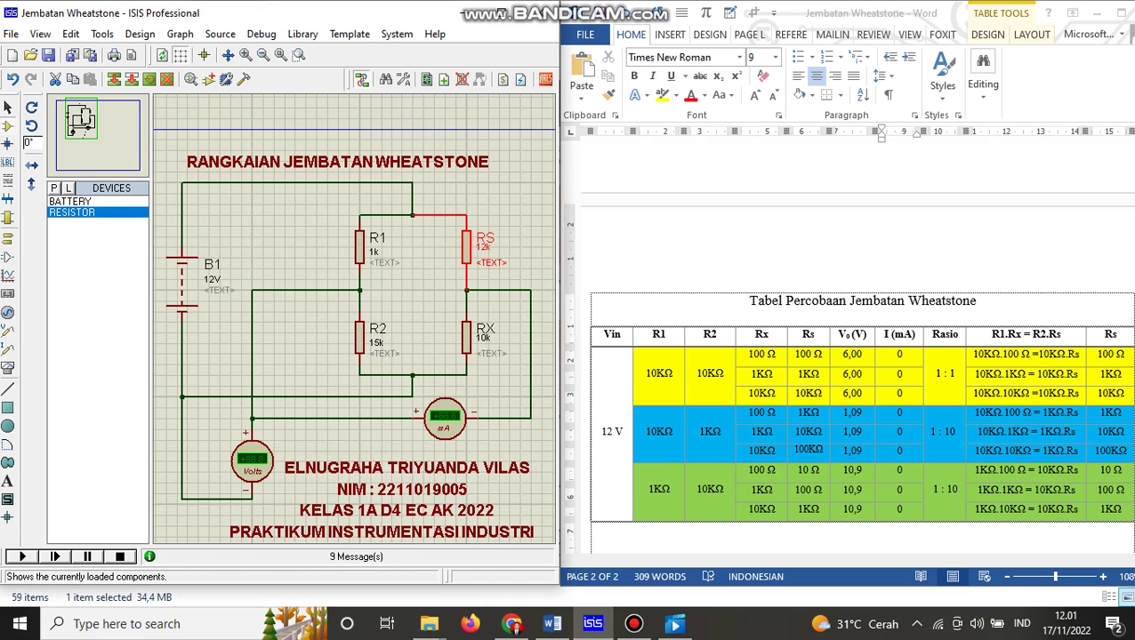
left_click(22, 556)
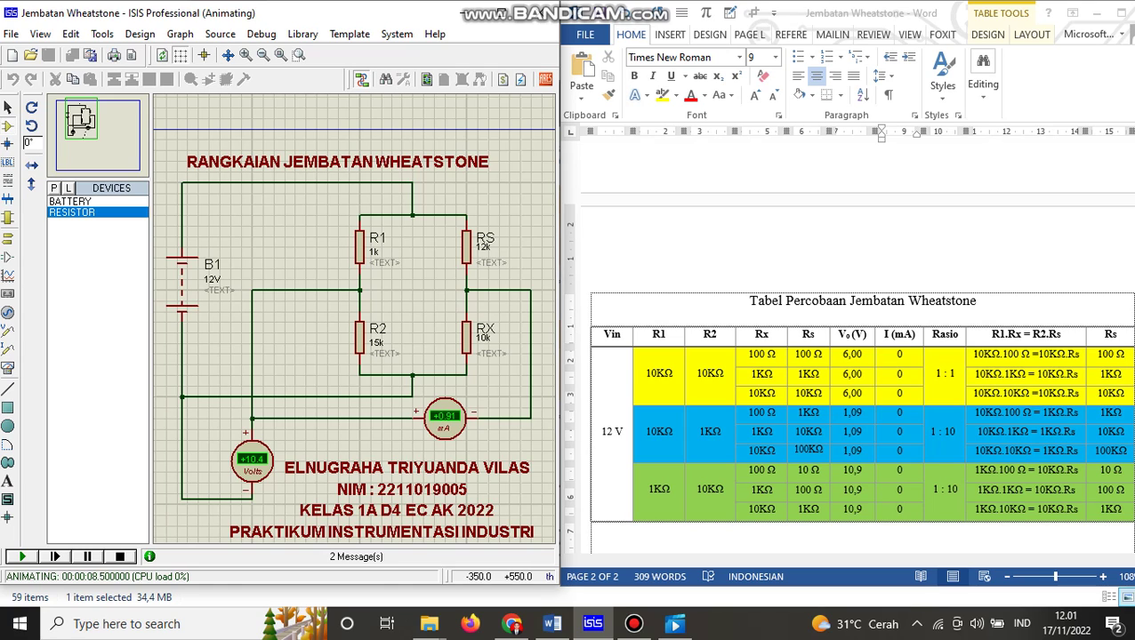
left_click(120, 557)
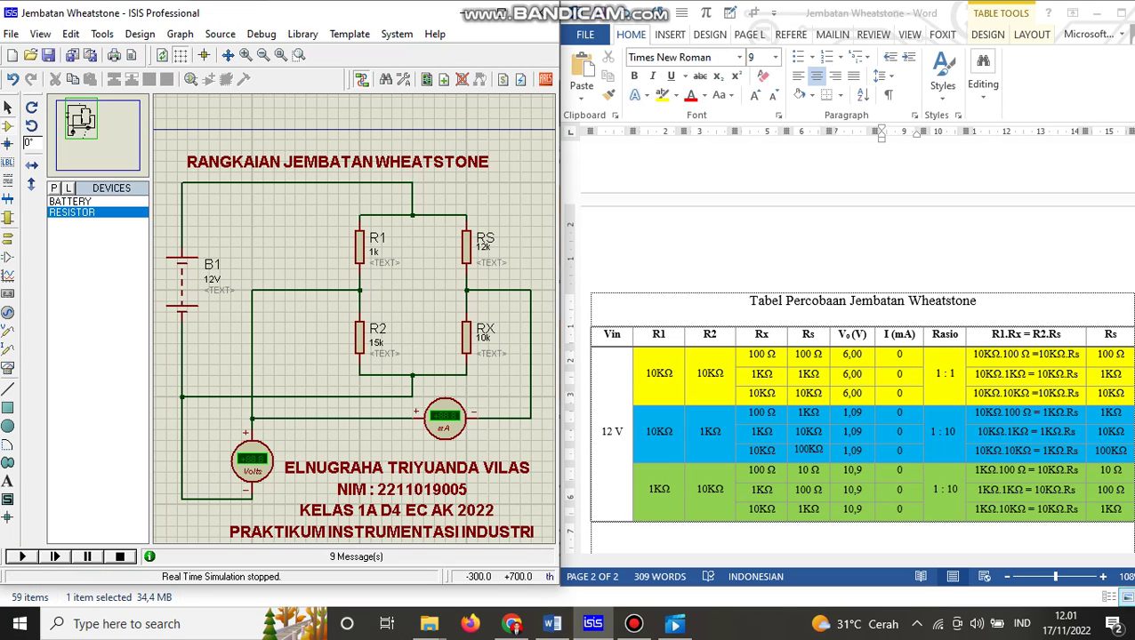